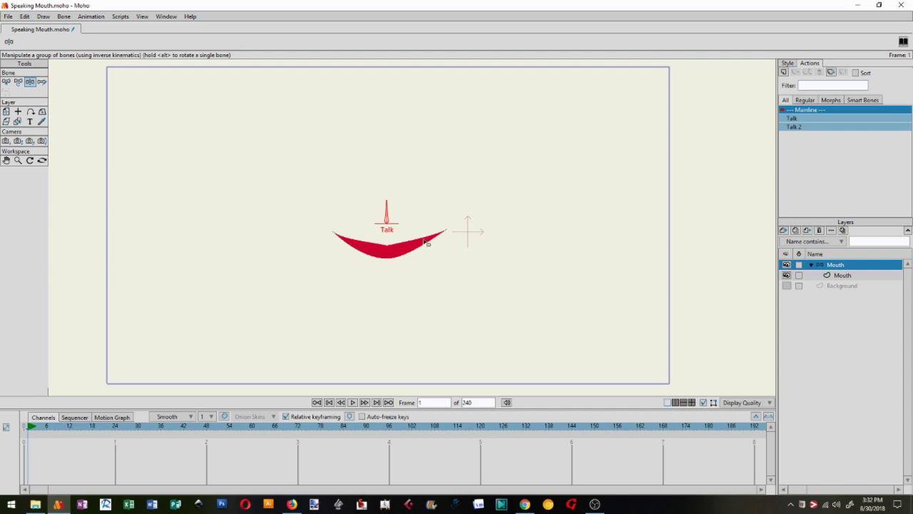
Zoom in on the mouth, select the Talk bone and swing it to test the opening at frame 0
{"action": "scroll", "coordinate": [421, 239], "scroll_direction": "up", "scroll_amount": 5}
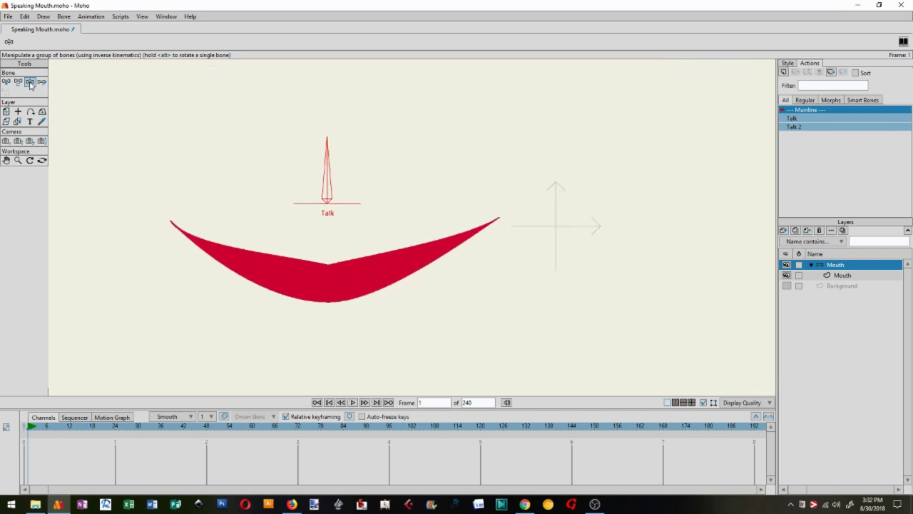
{"action": "left_click_drag", "start_coordinate": [202, 127], "coordinate": [301, 146]}
{"action": "left_click", "coordinate": [400, 160]}
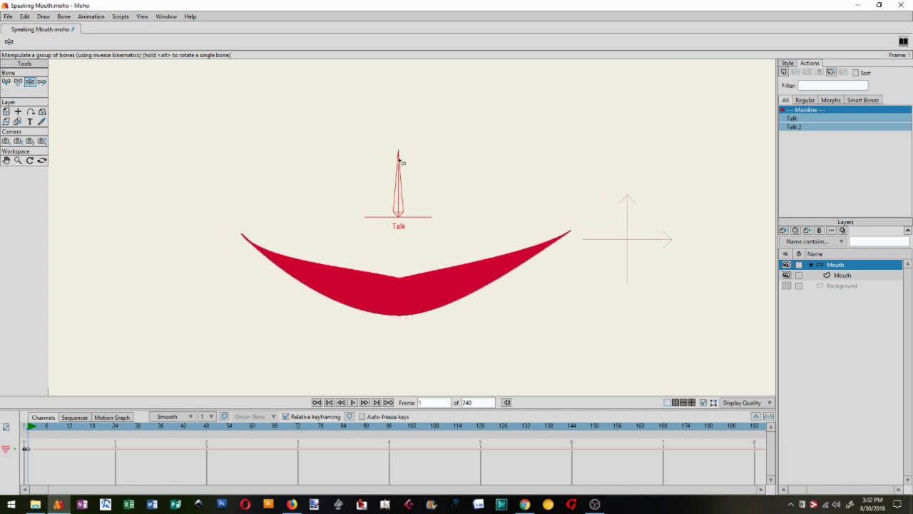
{"action": "left_click_drag", "start_coordinate": [401, 161], "coordinate": [371, 158]}
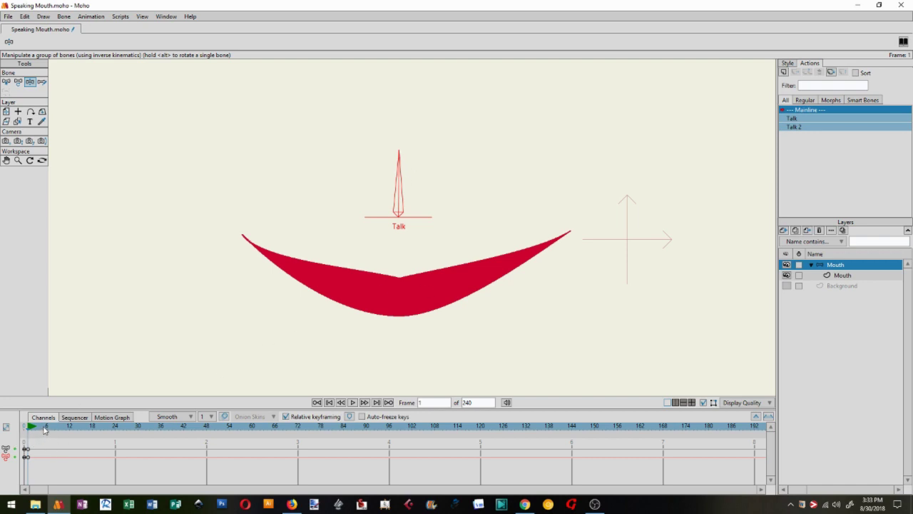
Key the Talk bone at frames 6, 13 and 20: wide smile, narrowed, then rounded mouth
{"action": "left_click", "coordinate": [47, 428]}
{"action": "left_click", "coordinate": [401, 184]}
{"action": "left_click_drag", "start_coordinate": [398, 177], "coordinate": [460, 217]}
{"action": "left_click_drag", "start_coordinate": [64, 428], "coordinate": [74, 428]}
{"action": "left_click_drag", "start_coordinate": [442, 212], "coordinate": [379, 200]}
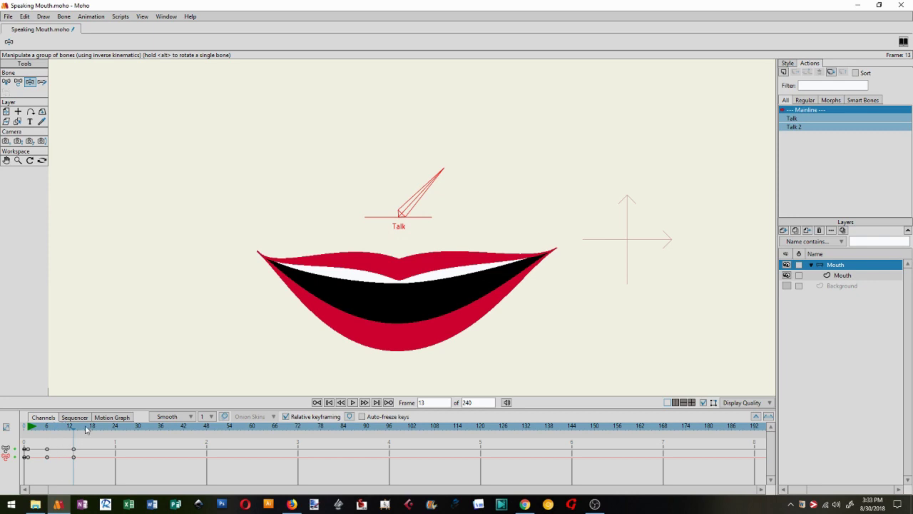
{"action": "left_click_drag", "start_coordinate": [86, 429], "coordinate": [101, 428]}
{"action": "left_click_drag", "start_coordinate": [434, 183], "coordinate": [327, 285]}
Key the mouth slightly wider at 27, wide open at 35, closed at 42, then play it back
{"action": "left_click", "coordinate": [126, 428]}
{"action": "left_click_drag", "start_coordinate": [353, 214], "coordinate": [387, 179]}
{"action": "left_click", "coordinate": [150, 428]}
{"action": "left_click", "coordinate": [158, 428]}
{"action": "left_click_drag", "start_coordinate": [381, 174], "coordinate": [497, 227]}
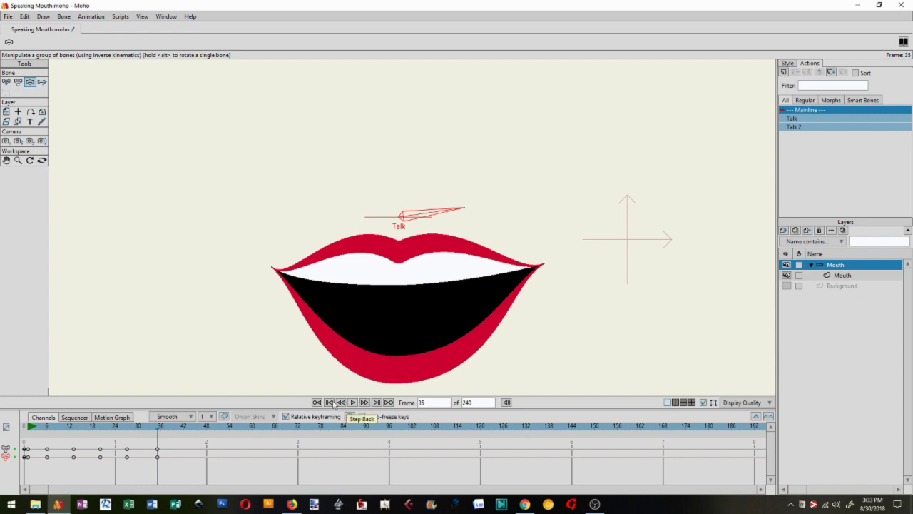
{"action": "left_click", "coordinate": [184, 428]}
{"action": "left_click_drag", "start_coordinate": [447, 213], "coordinate": [411, 124]}
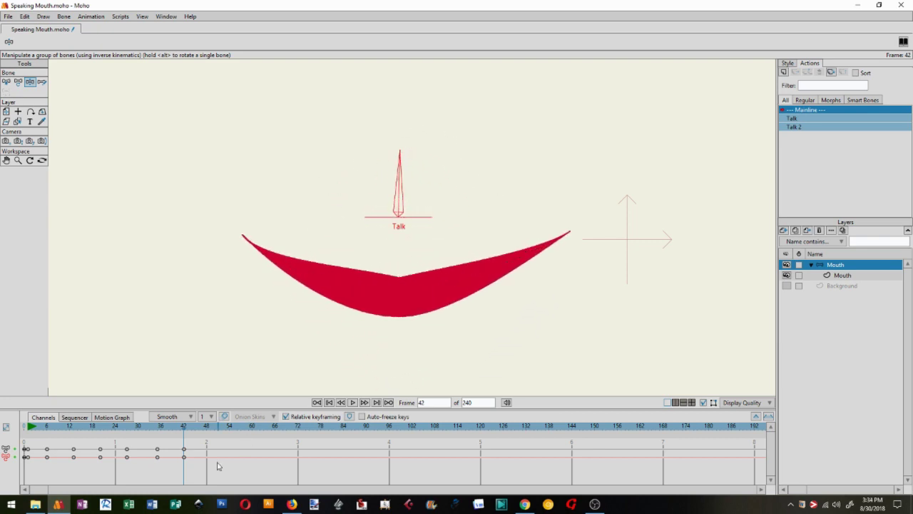
{"action": "left_click", "coordinate": [353, 402]}
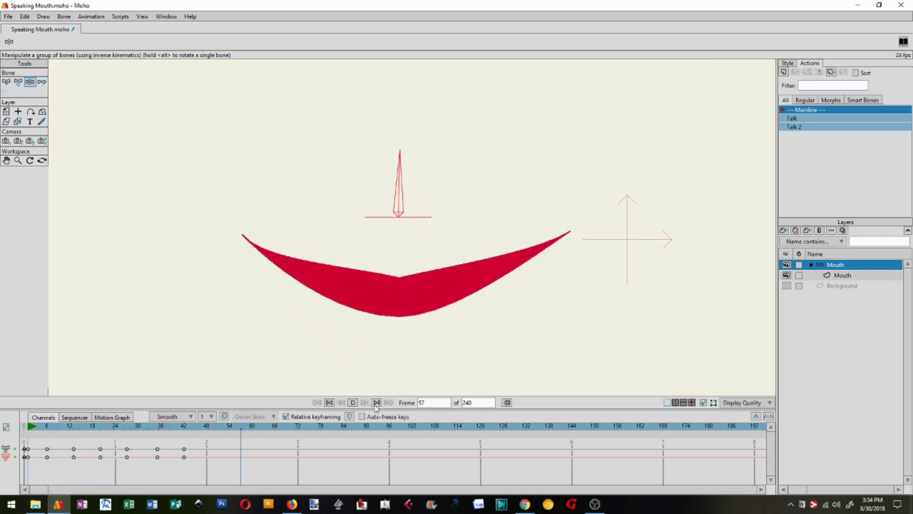
{"action": "left_click", "coordinate": [352, 402]}
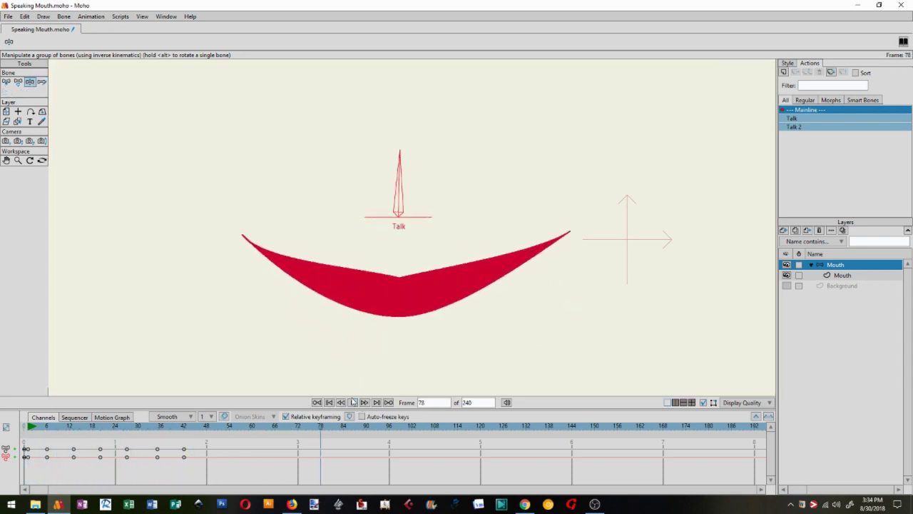
Create a new blank Moho document and save it as 'mouth tutorial'
{"action": "left_click", "coordinate": [9, 17]}
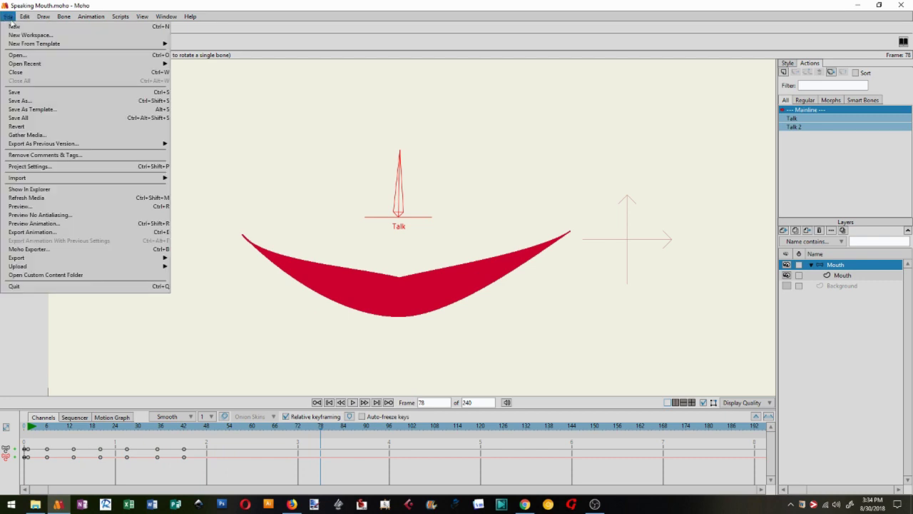
{"action": "left_click", "coordinate": [14, 26]}
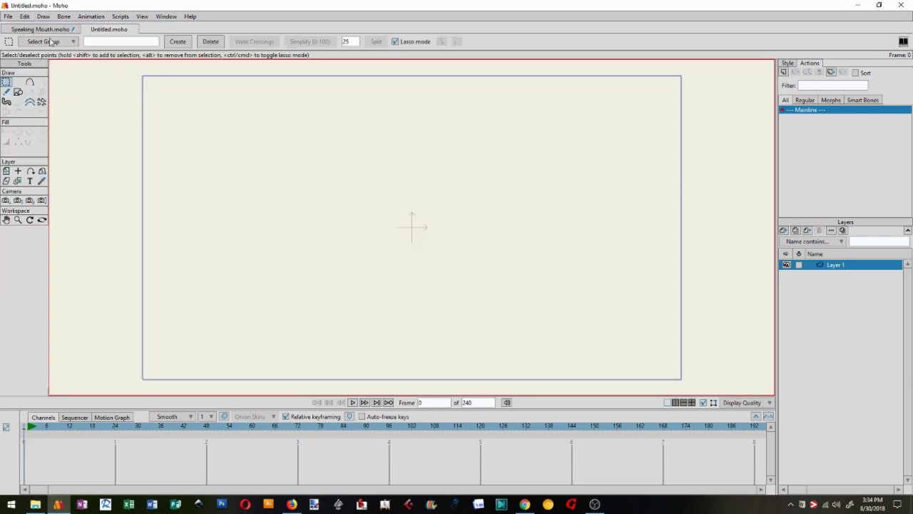
{"action": "left_click", "coordinate": [14, 17]}
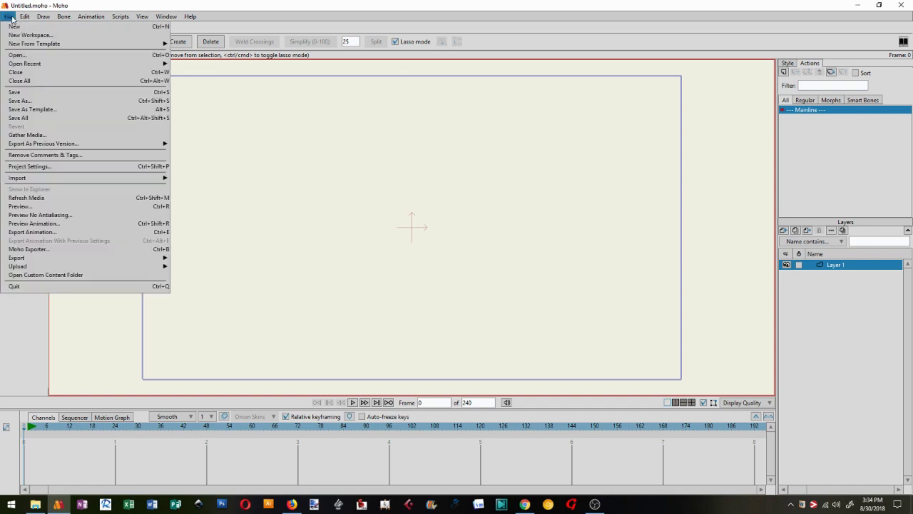
{"action": "left_click", "coordinate": [39, 101]}
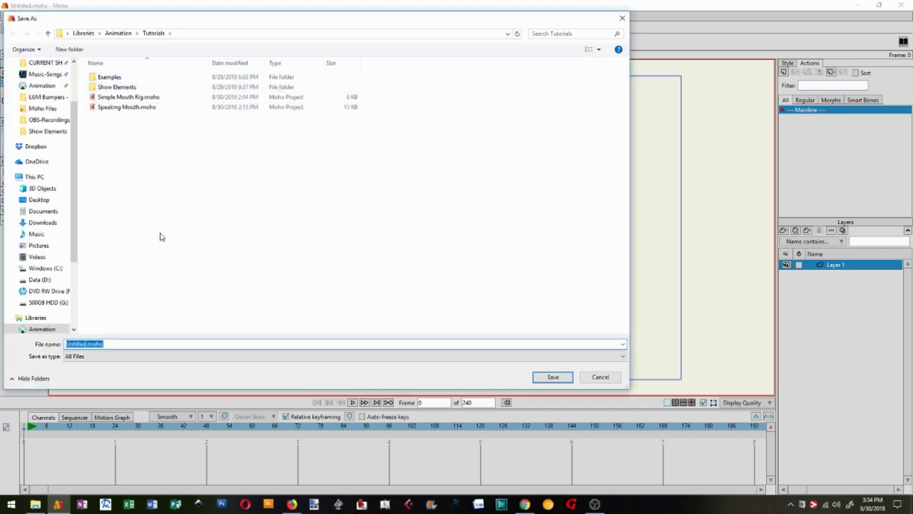
{"action": "type", "text": "mouth tutorial"}
{"action": "key", "text": "Return"}
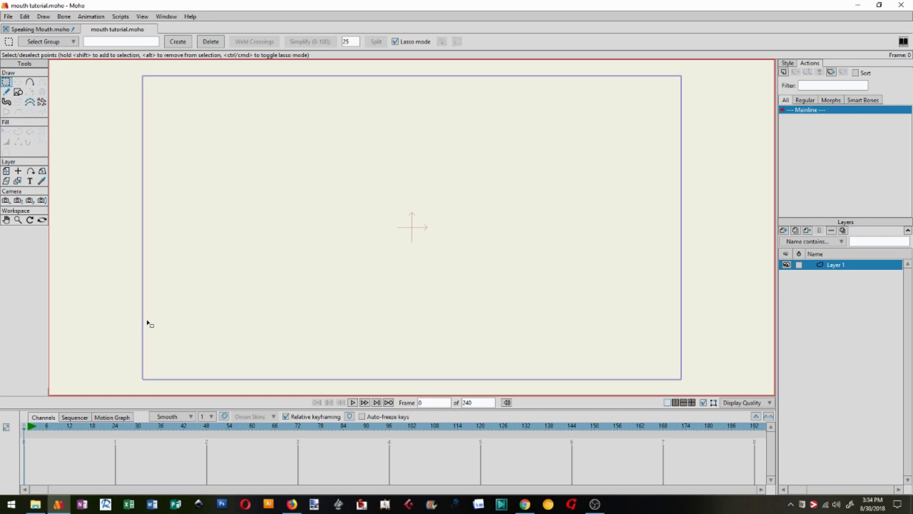
Rename Layer 1 to Mouth and wrap it in a new group also named Mouth
{"action": "double_click", "coordinate": [836, 265]}
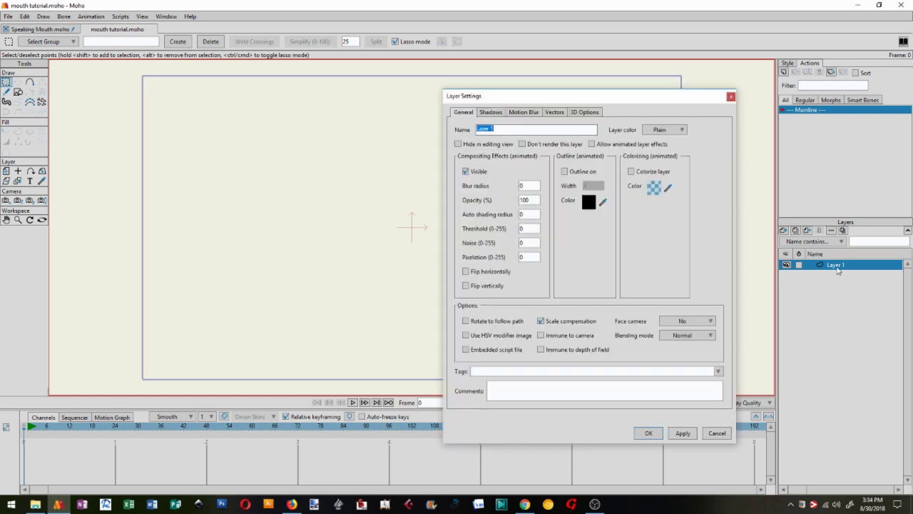
{"action": "type", "text": "Mouth"}
{"action": "key", "text": "Return"}
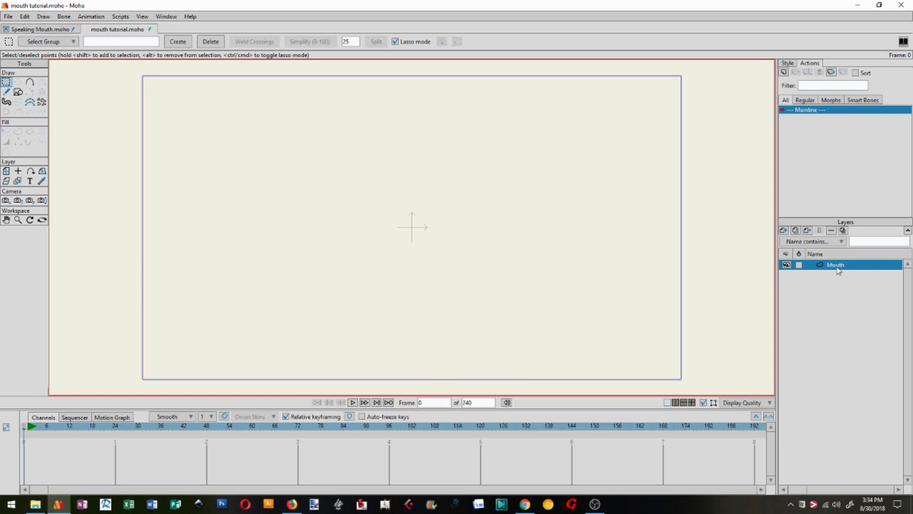
{"action": "left_click", "coordinate": [784, 230]}
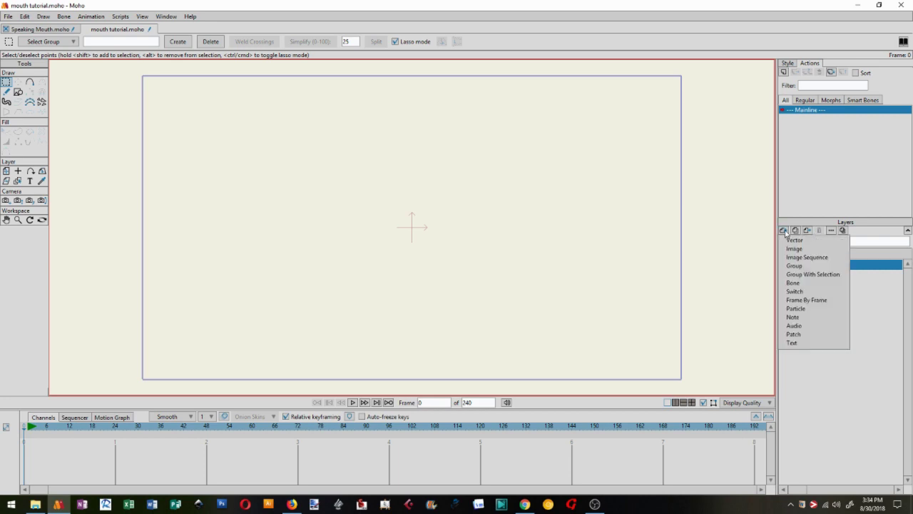
{"action": "left_click", "coordinate": [824, 273]}
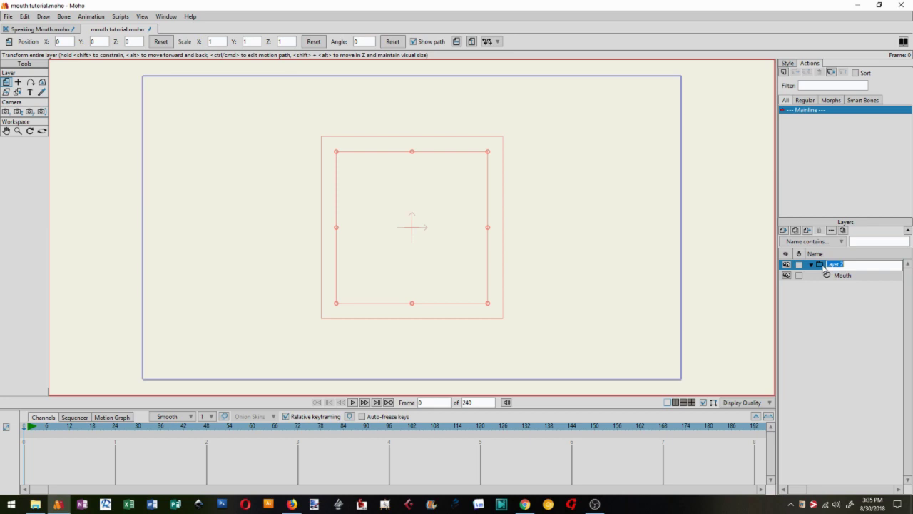
{"action": "type", "text": "Mouth"}
{"action": "key", "text": "Return"}
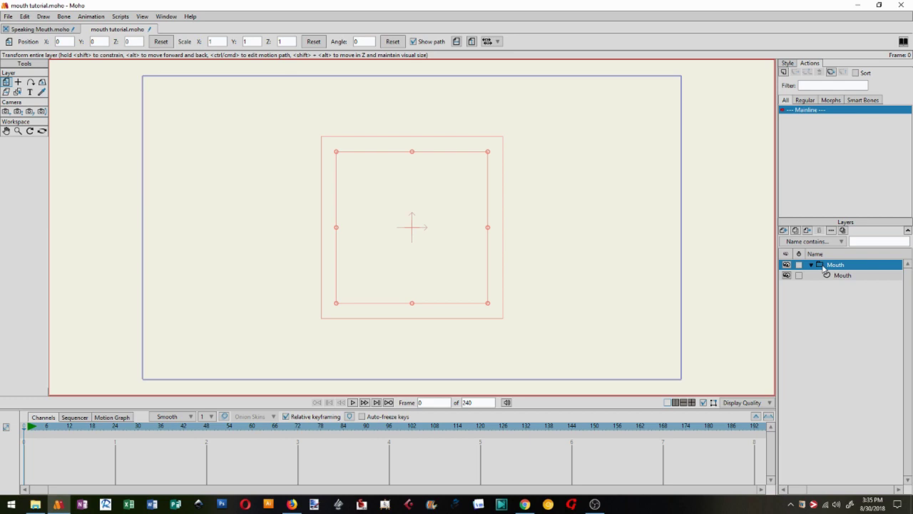
Convert the Mouth group into a bone layer and reselect the Mouth vector layer inside it
{"action": "left_click", "coordinate": [856, 276]}
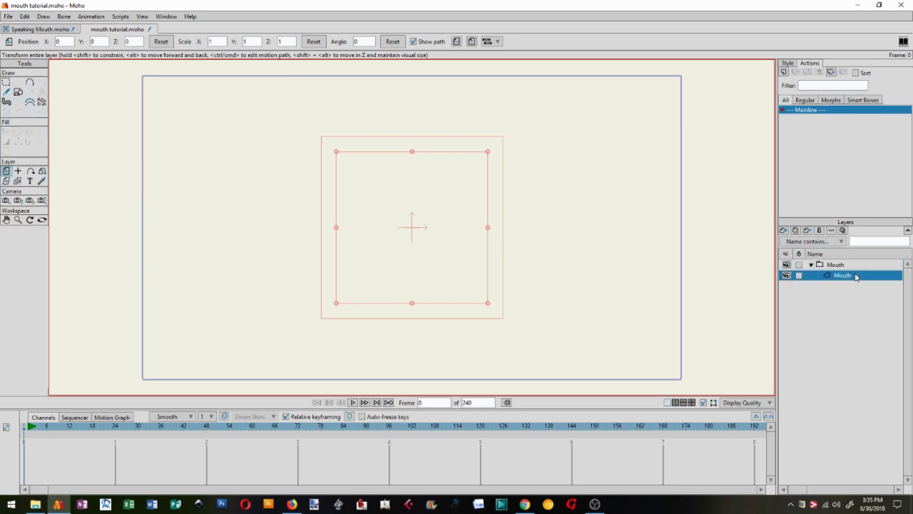
{"action": "left_click", "coordinate": [847, 266]}
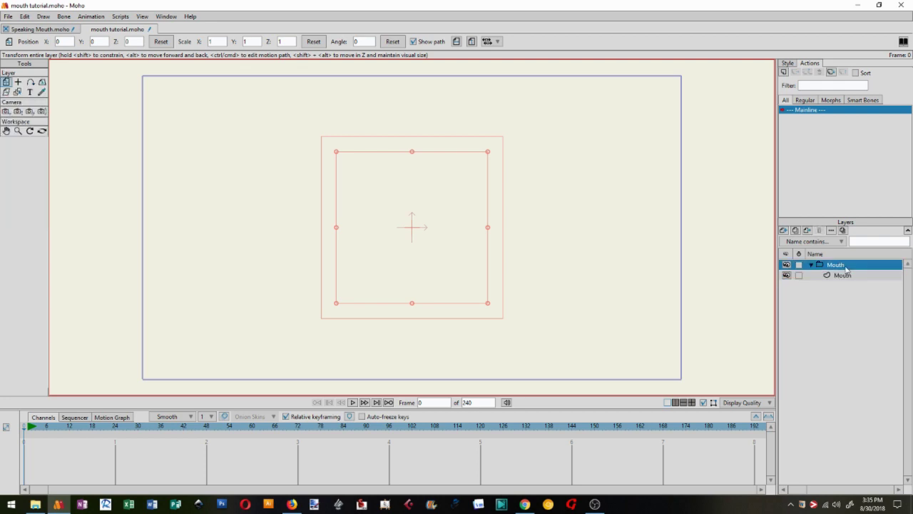
{"action": "right_click", "coordinate": [846, 267]}
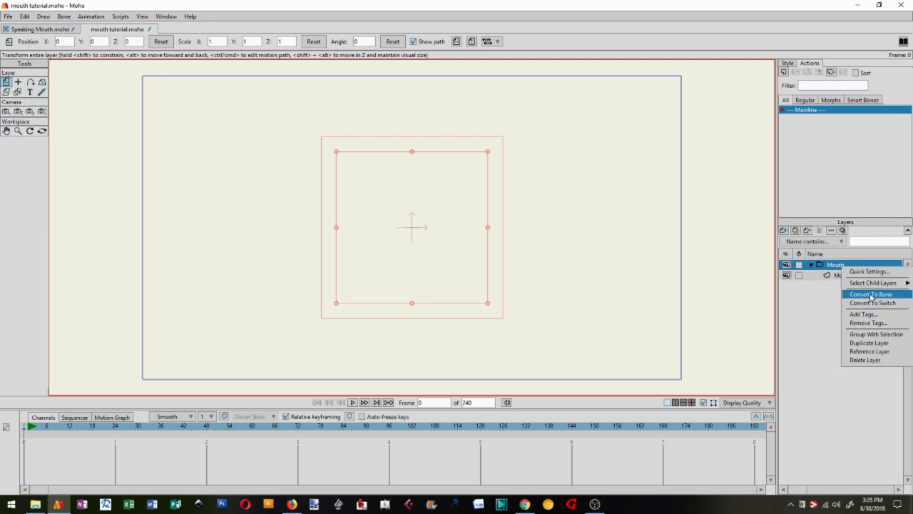
{"action": "left_click", "coordinate": [867, 295]}
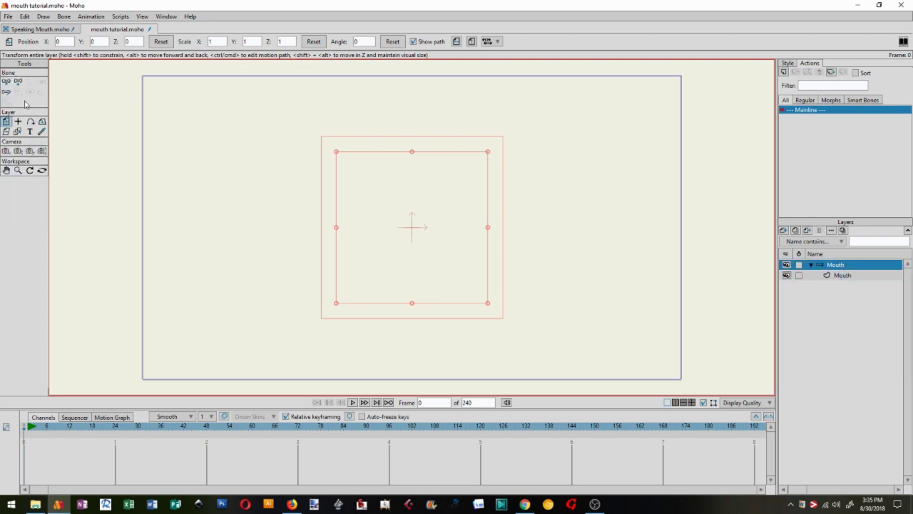
{"action": "left_click", "coordinate": [843, 275]}
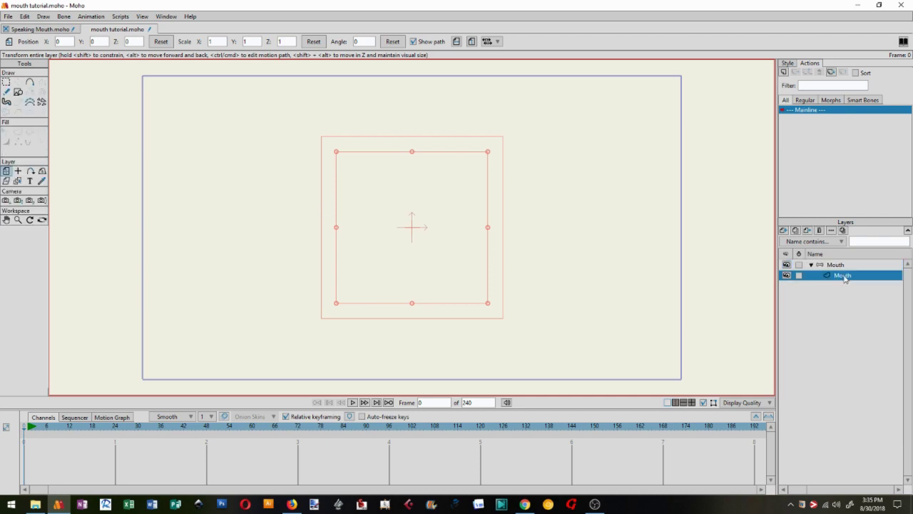
Draw the mouth outline: a straight middle lip line plus upper and lower curves
{"action": "left_click", "coordinate": [30, 84]}
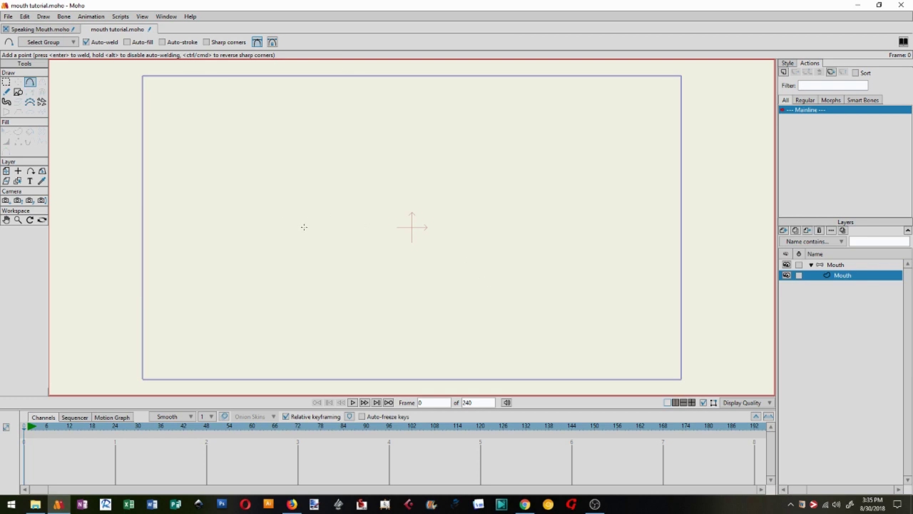
{"action": "left_click_drag", "start_coordinate": [304, 227], "coordinate": [461, 227]}
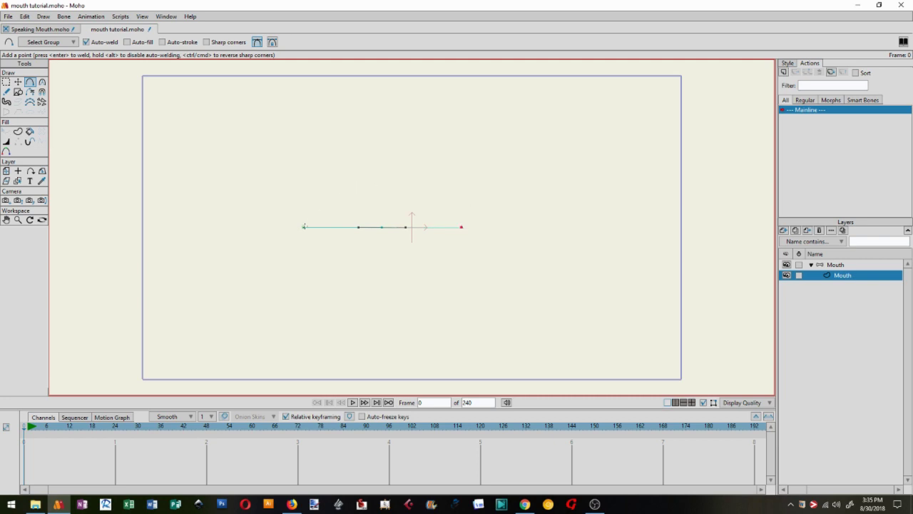
{"action": "left_click_drag", "start_coordinate": [305, 227], "coordinate": [462, 227]}
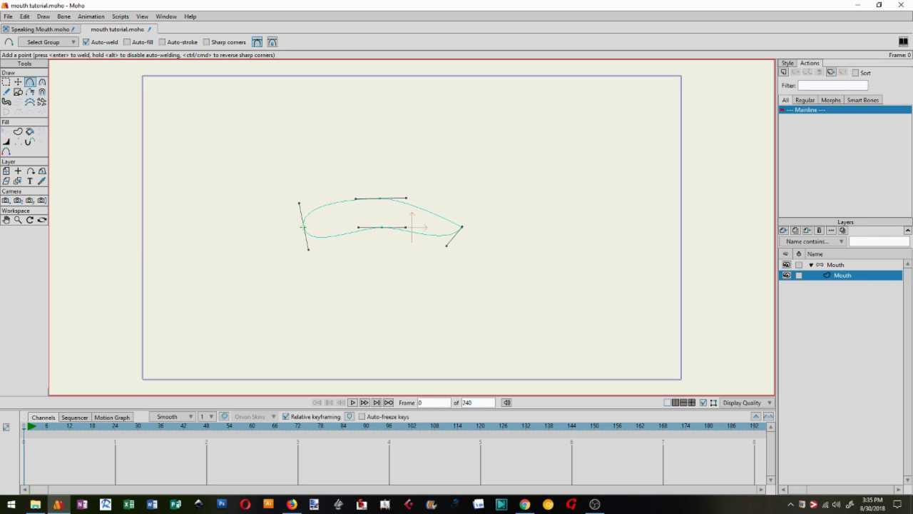
{"action": "left_click_drag", "start_coordinate": [305, 228], "coordinate": [462, 227]}
Angle the right corner's Bezier handles to tighten its tip, undoing the unwanted left-handle change
{"action": "left_click", "coordinate": [18, 82]}
{"action": "scroll", "coordinate": [413, 198], "scroll_direction": "up", "scroll_amount": 5}
{"action": "left_click", "coordinate": [512, 258]}
{"action": "left_click_drag", "start_coordinate": [512, 261], "coordinate": [468, 259]}
{"action": "key", "text": "ctrl+z"}
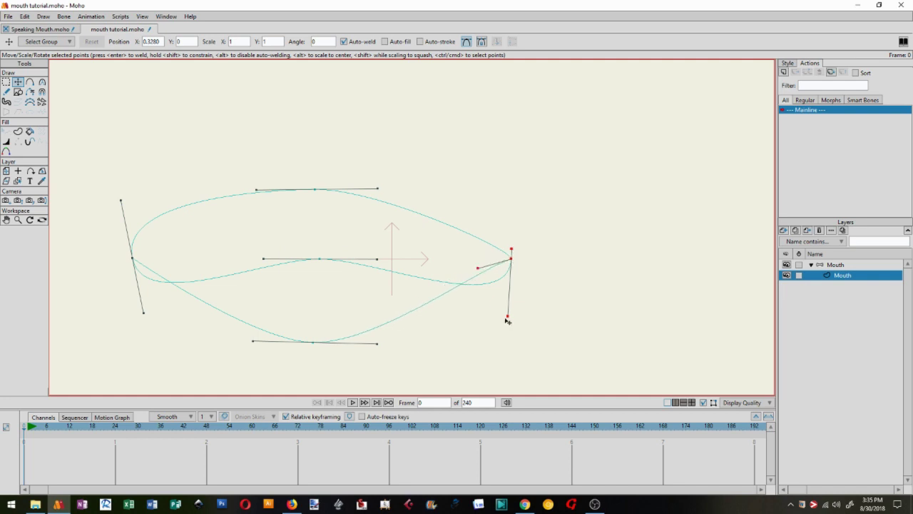
{"action": "left_click_drag", "start_coordinate": [507, 318], "coordinate": [464, 262]}
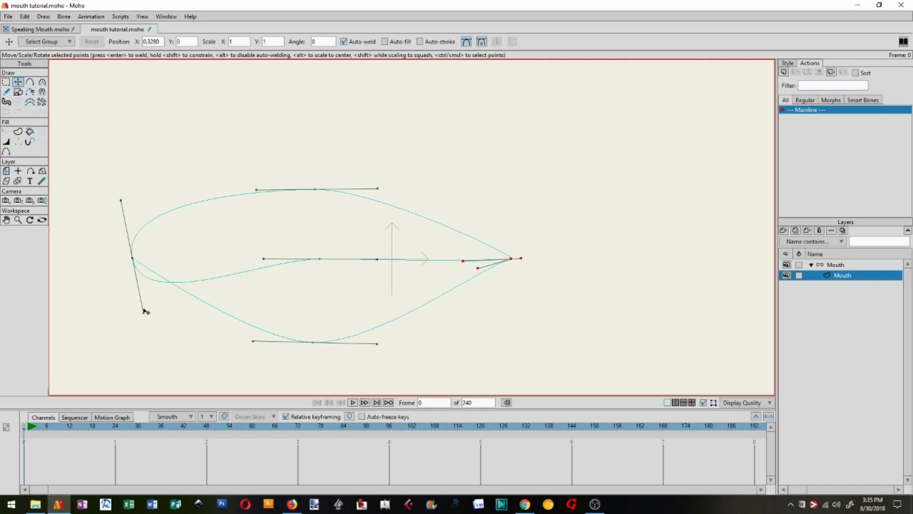
{"action": "left_click_drag", "start_coordinate": [144, 311], "coordinate": [180, 262]}
{"action": "key", "text": "ctrl+z"}
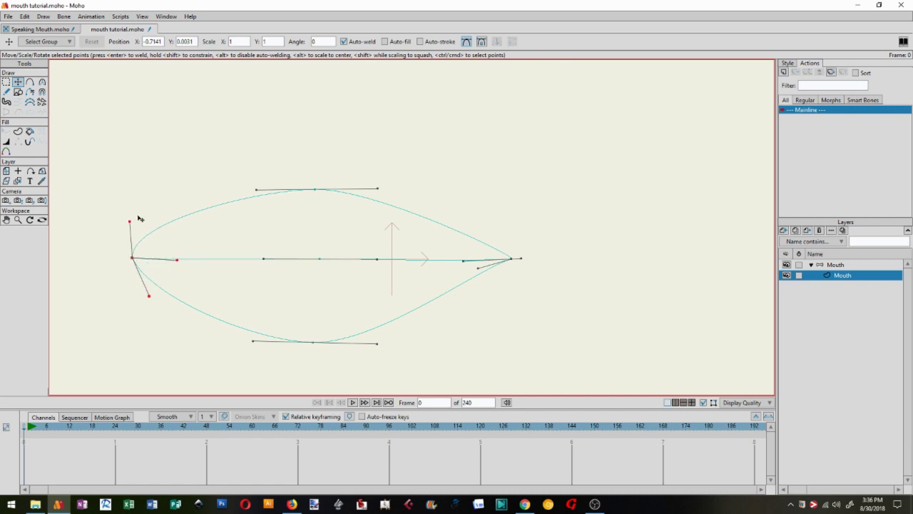
Turn the right corner's handles vertical for a sharp tip, previewing playback and returning to frame 0
{"action": "left_click_drag", "start_coordinate": [464, 261], "coordinate": [459, 253]}
{"action": "left_click_drag", "start_coordinate": [521, 264], "coordinate": [526, 259]}
{"action": "key", "text": "space"}
{"action": "key", "text": "space"}
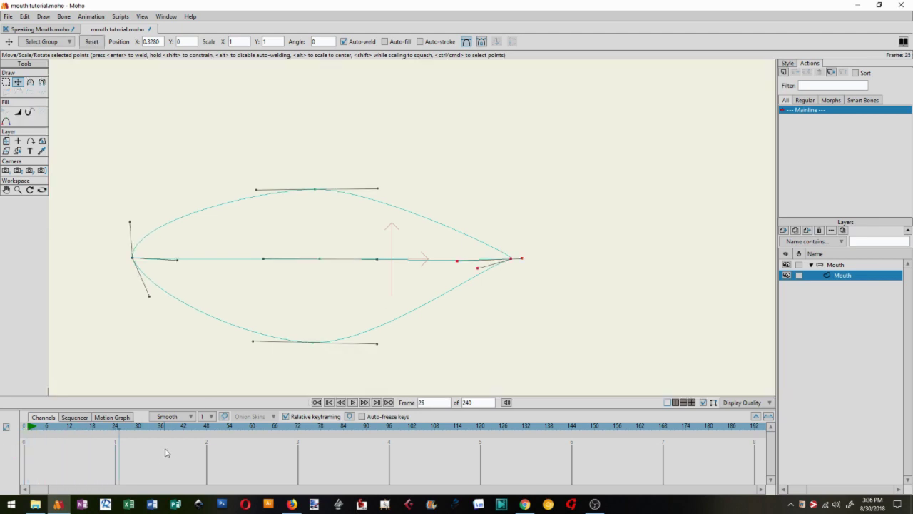
{"action": "left_click", "coordinate": [319, 402]}
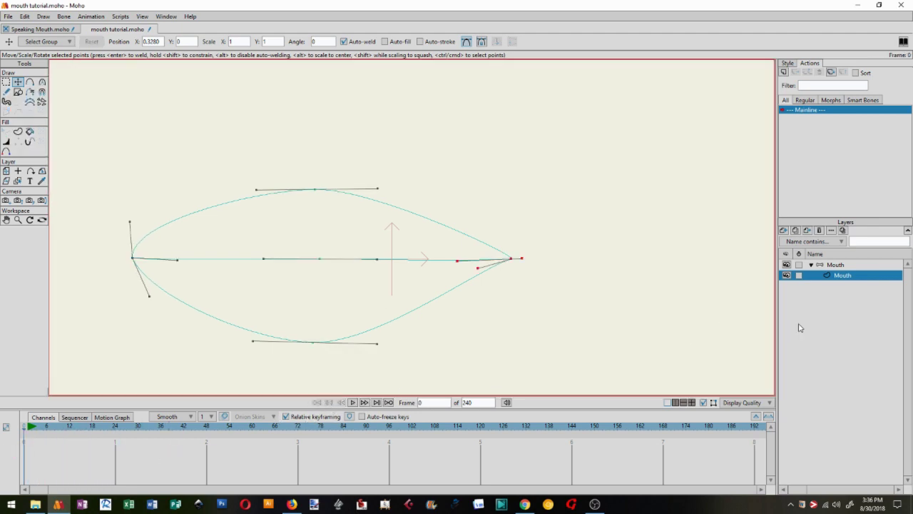
{"action": "left_click_drag", "start_coordinate": [524, 262], "coordinate": [504, 213]}
{"action": "left_click_drag", "start_coordinate": [478, 268], "coordinate": [503, 293]}
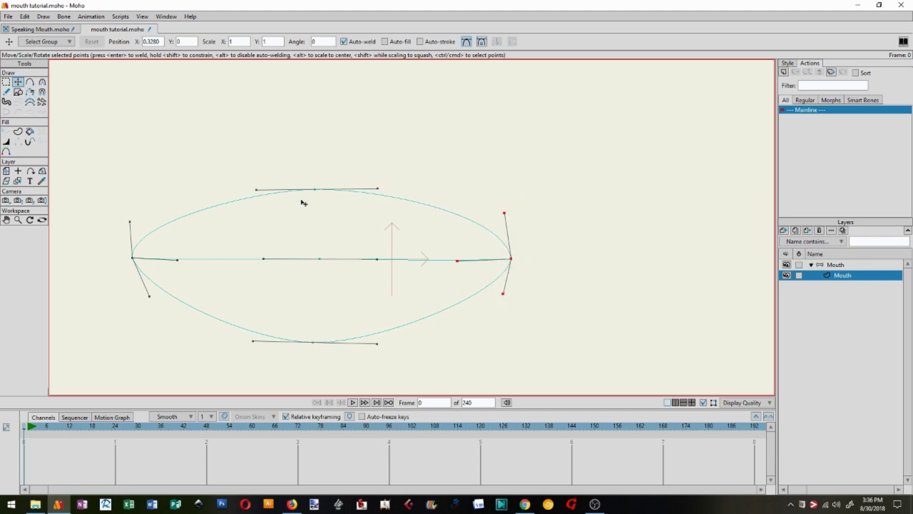
Lower the middle line's centre point slightly and lasso the whole outline with Create Shape
{"action": "left_click_drag", "start_coordinate": [317, 190], "coordinate": [322, 191]}
{"action": "mouse_move", "coordinate": [323, 260]}
{"action": "left_mouse_down"}
{"action": "mouse_move", "coordinate": [318, 281]}
{"action": "mouse_move", "coordinate": [318, 258]}
{"action": "left_mouse_up"}
{"action": "left_click_drag", "start_coordinate": [312, 345], "coordinate": [316, 343]}
{"action": "left_click_drag", "start_coordinate": [319, 259], "coordinate": [319, 265]}
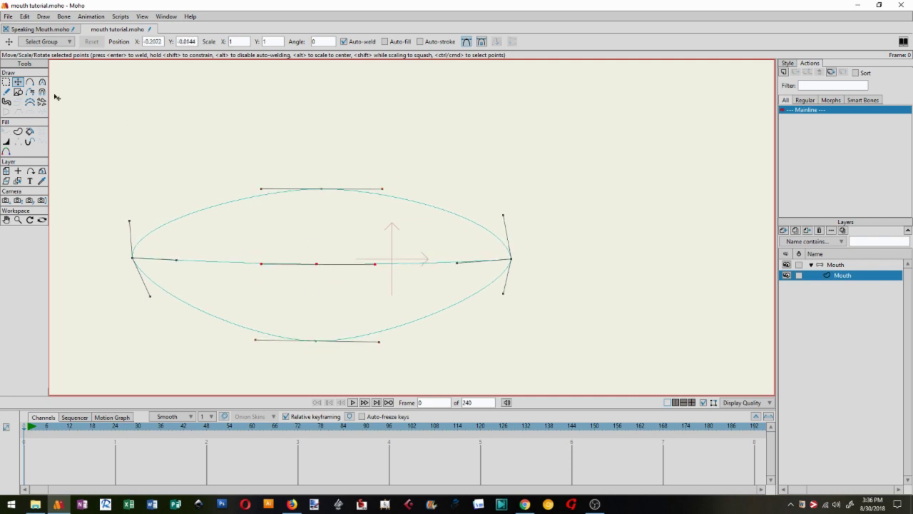
{"action": "left_click", "coordinate": [18, 132]}
{"action": "mouse_move", "coordinate": [162, 196]}
{"action": "left_mouse_down"}
{"action": "mouse_move", "coordinate": [98, 274]}
{"action": "mouse_move", "coordinate": [197, 351]}
{"action": "mouse_move", "coordinate": [345, 380]}
{"action": "mouse_move", "coordinate": [545, 299]}
{"action": "mouse_move", "coordinate": [483, 149]}
{"action": "mouse_move", "coordinate": [344, 139]}
{"action": "mouse_move", "coordinate": [336, 278]}
{"action": "mouse_move", "coordinate": [269, 281]}
{"action": "mouse_move", "coordinate": [335, 183]}
{"action": "mouse_move", "coordinate": [213, 179]}
{"action": "mouse_move", "coordinate": [141, 205]}
{"action": "left_mouse_up"}
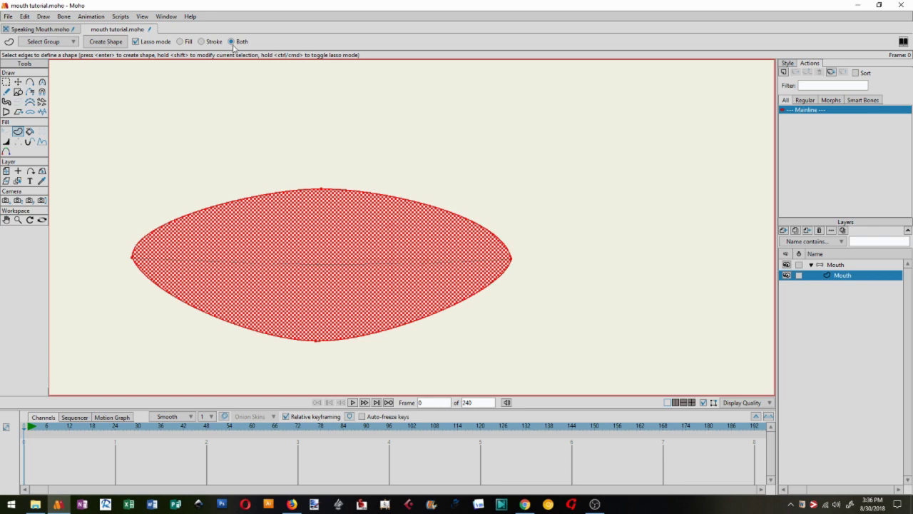
Make the outline a shape with black fill and red stroke, and move it right and up
{"action": "left_click", "coordinate": [114, 43]}
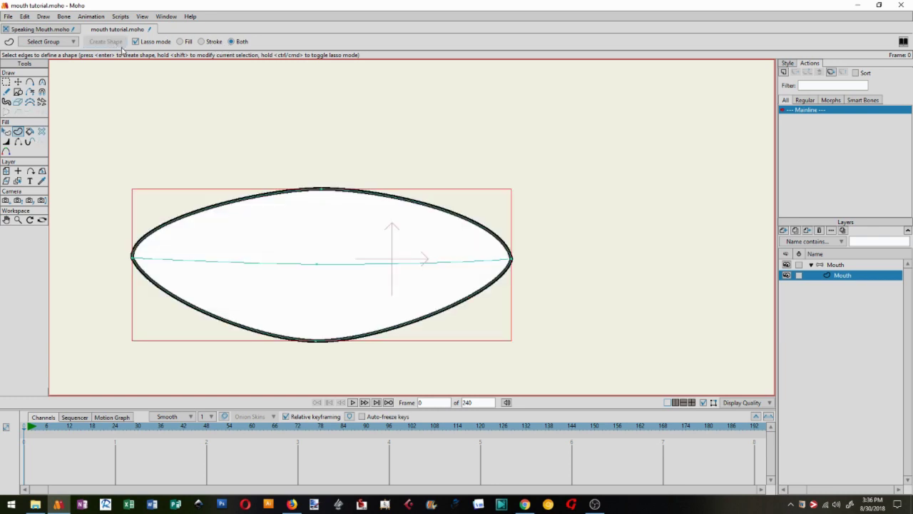
{"action": "left_click", "coordinate": [788, 63]}
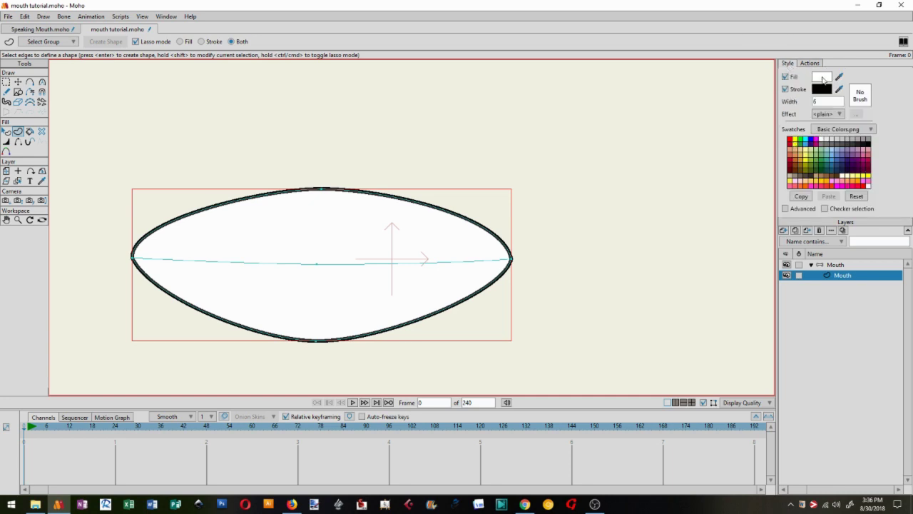
{"action": "left_click", "coordinate": [869, 145]}
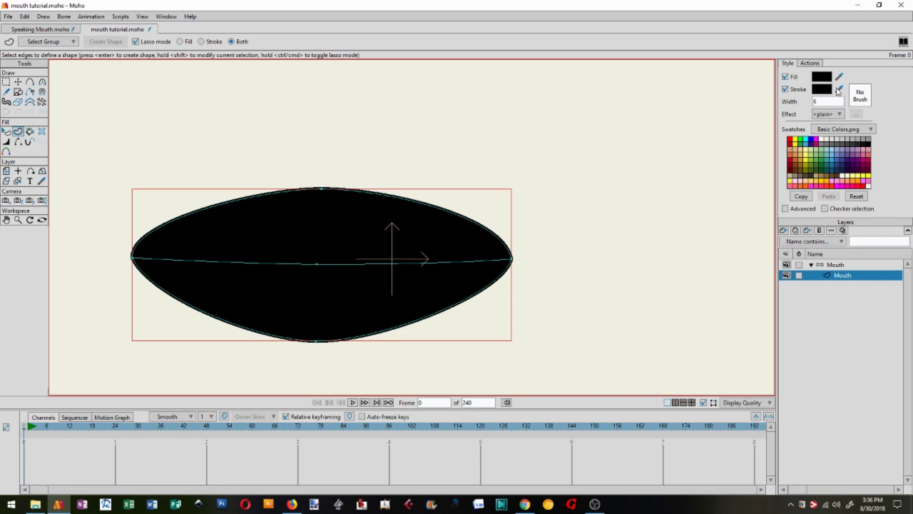
{"action": "left_click", "coordinate": [822, 89]}
{"action": "left_click", "coordinate": [790, 140]}
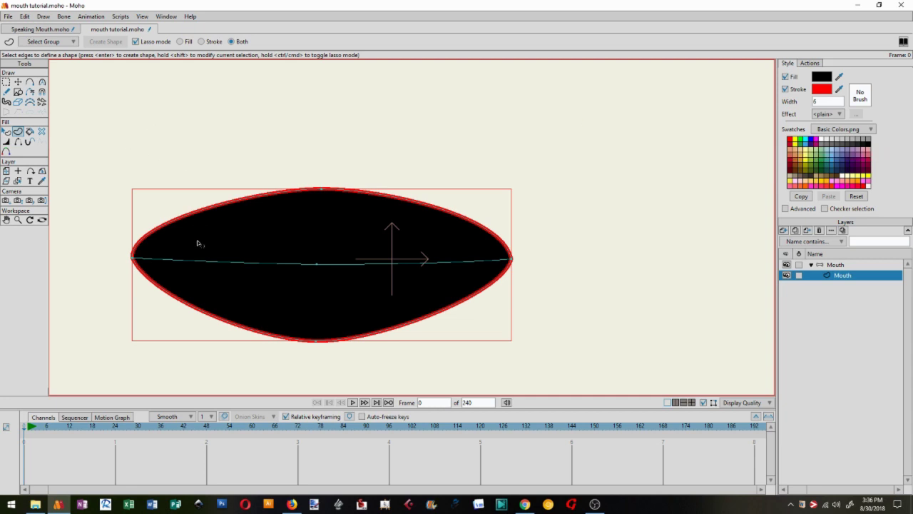
{"action": "left_click_drag", "start_coordinate": [331, 280], "coordinate": [417, 265]}
{"action": "left_click", "coordinate": [19, 82]}
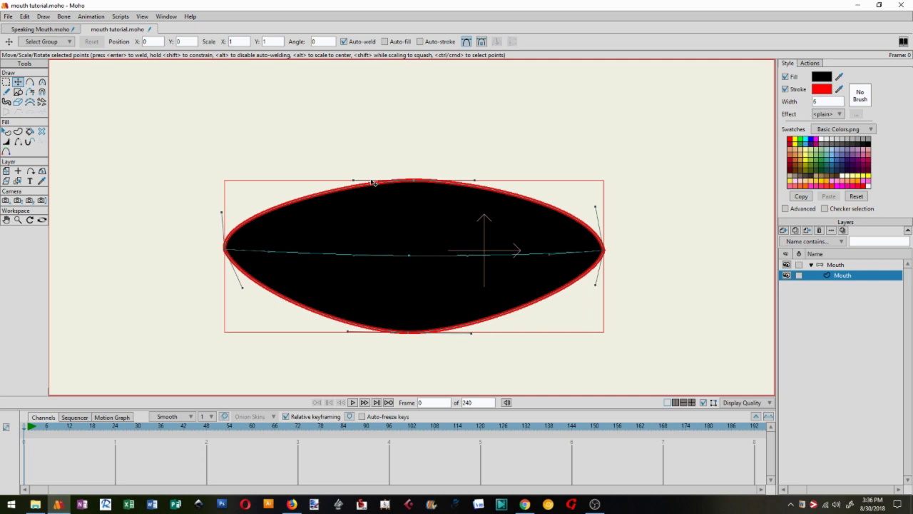
Widen the red stroke at the top and bottom points with Line Width into tapered lips
{"action": "left_click", "coordinate": [8, 143]}
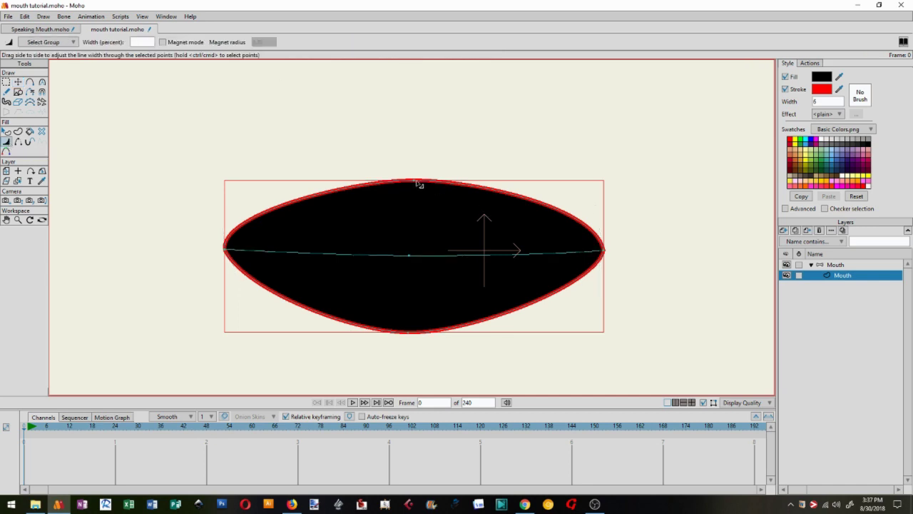
{"action": "left_click_drag", "start_coordinate": [418, 184], "coordinate": [626, 165]}
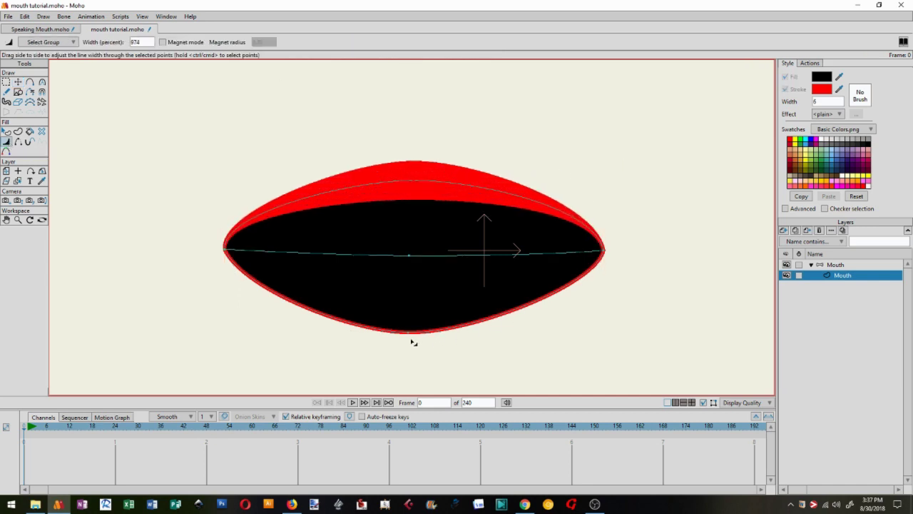
{"action": "left_click_drag", "start_coordinate": [411, 334], "coordinate": [607, 332]}
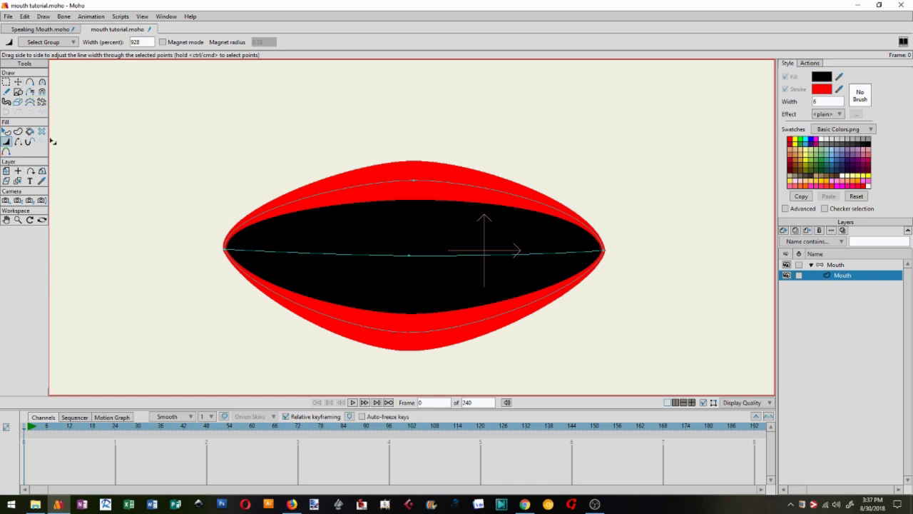
{"action": "left_click", "coordinate": [18, 132]}
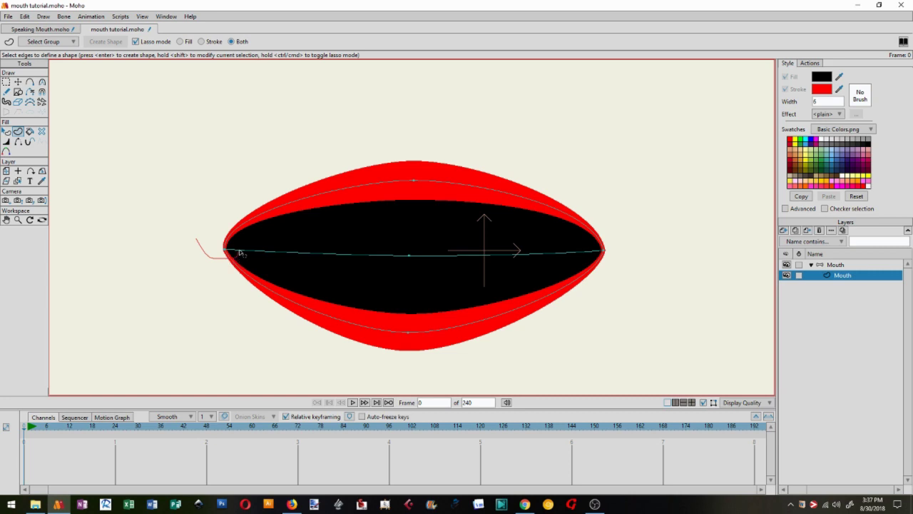
Lasso the upper half of the mouth interior, make it a shape, and fill it white for teeth
{"action": "mouse_move", "coordinate": [241, 252]}
{"action": "left_mouse_down"}
{"action": "mouse_move", "coordinate": [437, 268]}
{"action": "mouse_move", "coordinate": [411, 251]}
{"action": "mouse_move", "coordinate": [451, 243]}
{"action": "mouse_move", "coordinate": [611, 263]}
{"action": "mouse_move", "coordinate": [629, 251]}
{"action": "mouse_move", "coordinate": [626, 200]}
{"action": "mouse_move", "coordinate": [470, 120]}
{"action": "mouse_move", "coordinate": [164, 178]}
{"action": "mouse_move", "coordinate": [157, 246]}
{"action": "mouse_move", "coordinate": [214, 250]}
{"action": "left_mouse_up"}
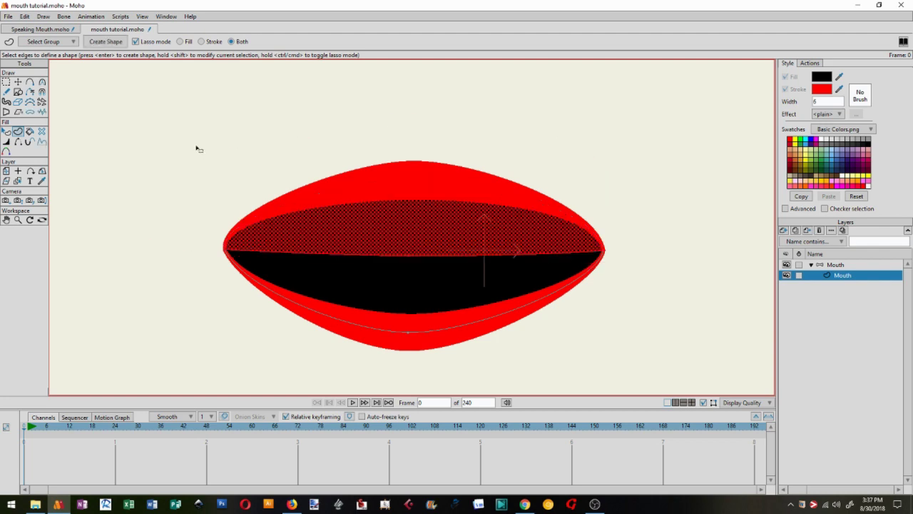
{"action": "left_click", "coordinate": [104, 43]}
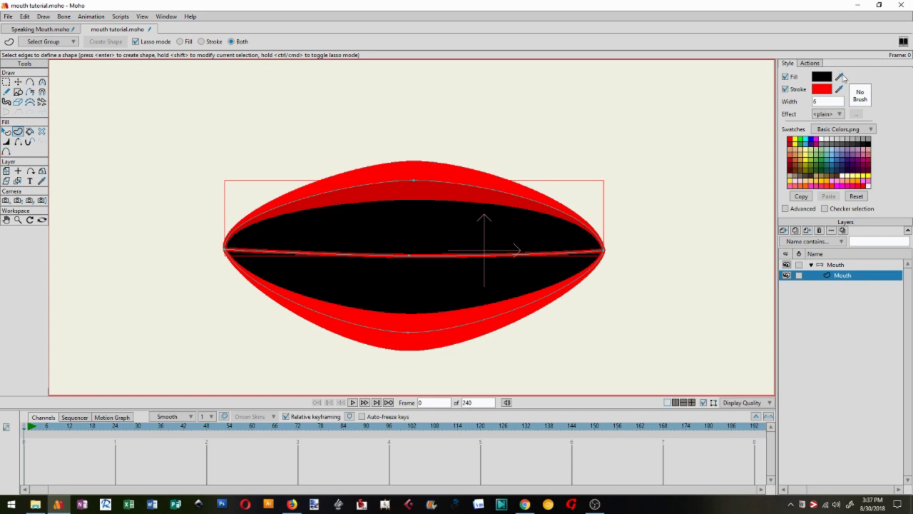
{"action": "left_click", "coordinate": [824, 137]}
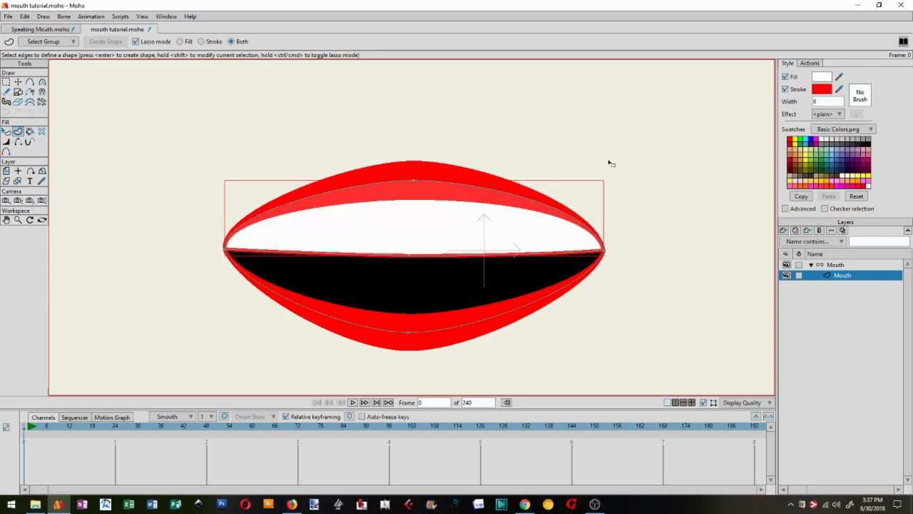
{"action": "scroll", "coordinate": [250, 251], "scroll_direction": "up", "scroll_amount": 3}
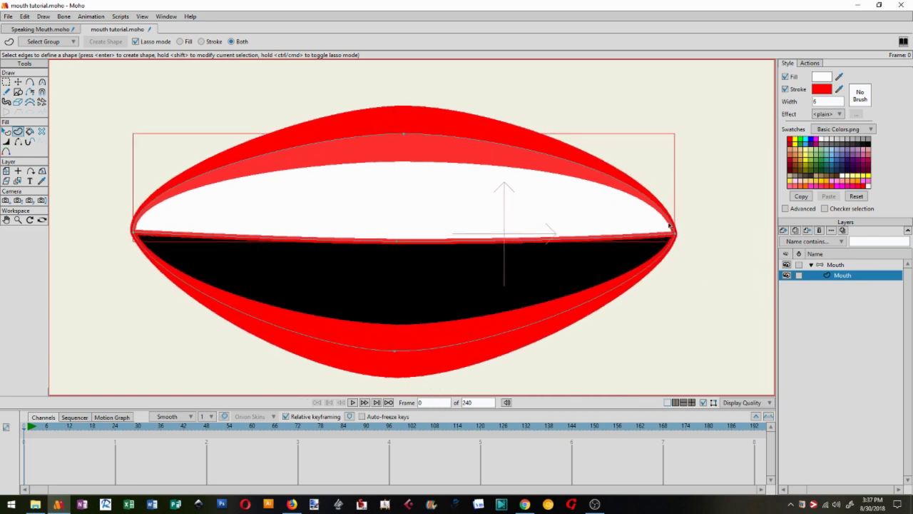
Hide the left and right halves of the red middle edge, then recentre the view on the mouth
{"action": "left_click", "coordinate": [18, 142]}
{"action": "left_click", "coordinate": [281, 239]}
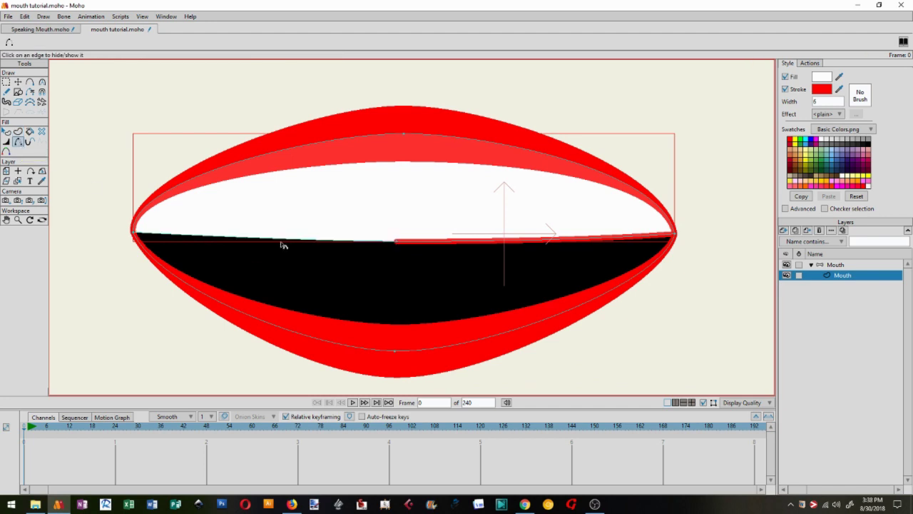
{"action": "left_click", "coordinate": [506, 241]}
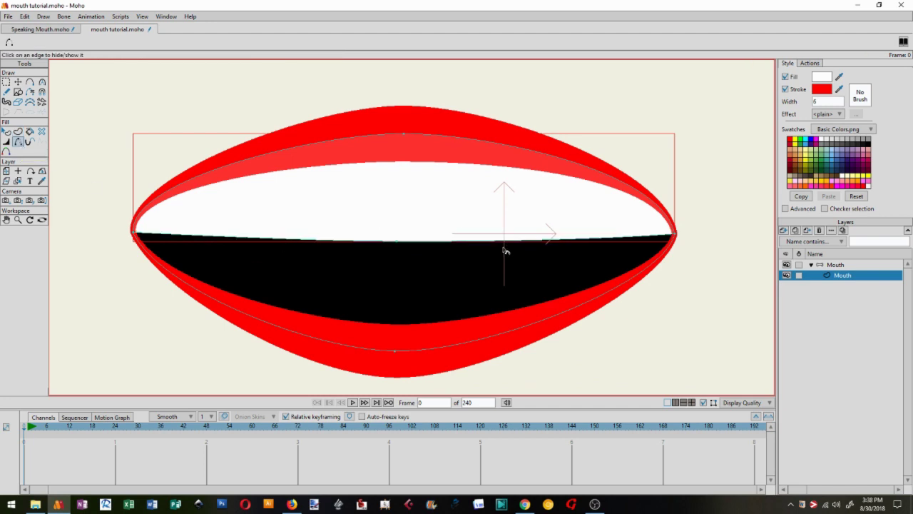
{"action": "scroll", "coordinate": [504, 251], "scroll_direction": "down", "scroll_amount": 3}
{"action": "scroll", "coordinate": [598, 284], "scroll_direction": "down", "scroll_amount": 2}
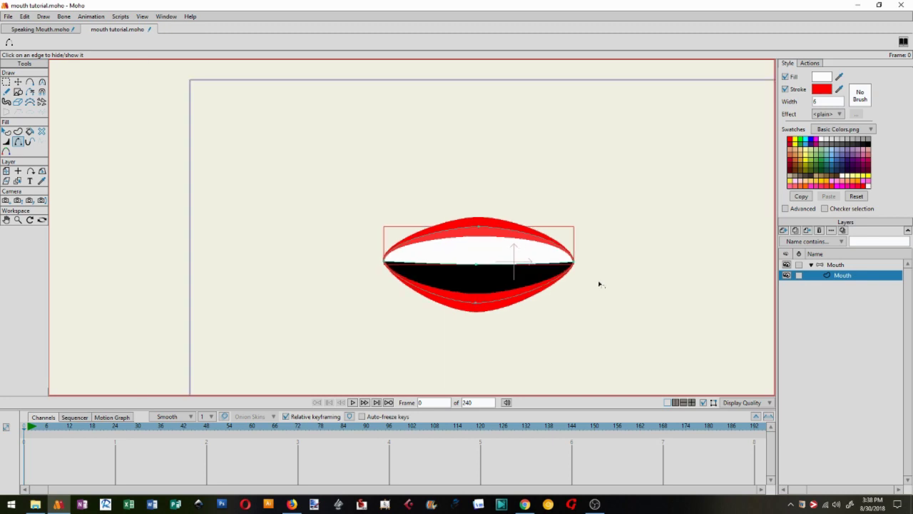
{"action": "scroll", "coordinate": [605, 284], "scroll_direction": "up", "scroll_amount": 5}
{"action": "mouse_move", "coordinate": [476, 224]}
{"action": "left_mouse_down"}
{"action": "mouse_move", "coordinate": [588, 229]}
{"action": "mouse_move", "coordinate": [572, 214]}
{"action": "left_mouse_up"}
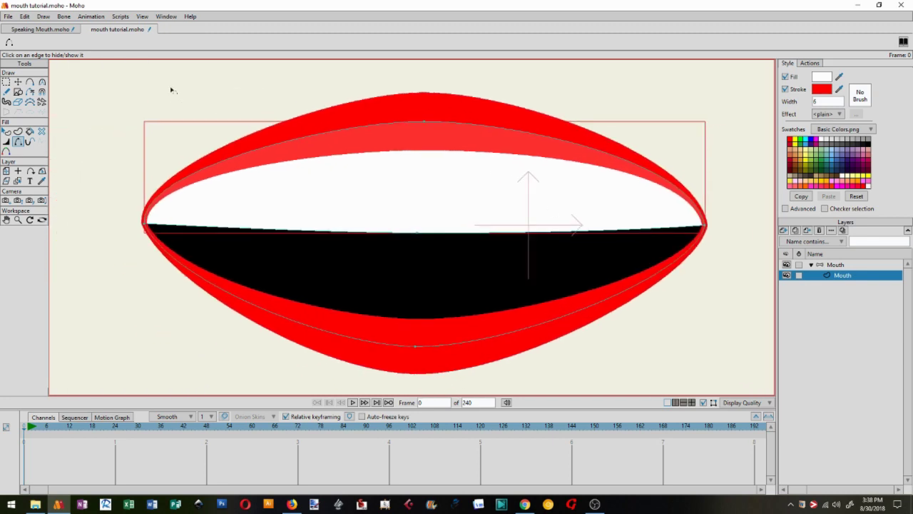
Reshape the upper lip's top, central dip and left and right curves with Transform Points
{"action": "left_click", "coordinate": [18, 83]}
{"action": "left_click", "coordinate": [427, 121]}
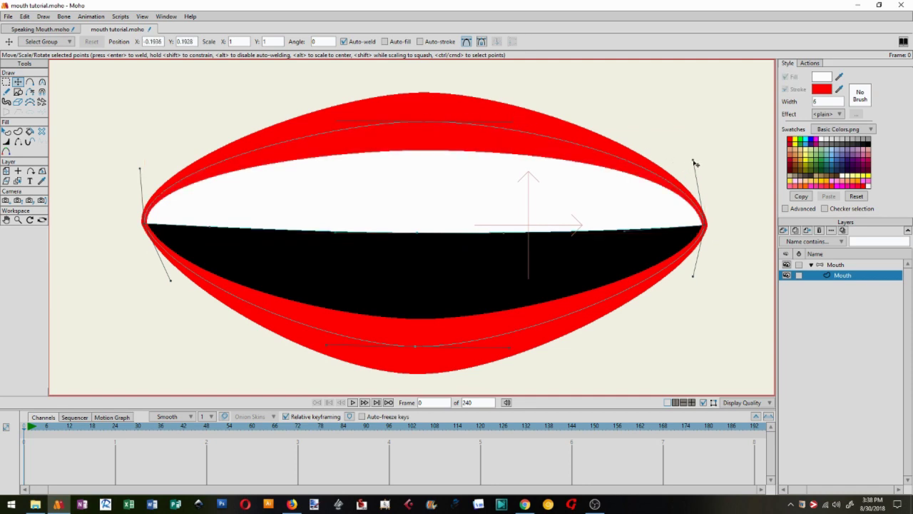
{"action": "mouse_move", "coordinate": [695, 163]}
{"action": "left_mouse_down"}
{"action": "mouse_move", "coordinate": [704, 158]}
{"action": "mouse_move", "coordinate": [706, 188]}
{"action": "mouse_move", "coordinate": [705, 102]}
{"action": "mouse_move", "coordinate": [707, 173]}
{"action": "mouse_move", "coordinate": [687, 128]}
{"action": "mouse_move", "coordinate": [635, 99]}
{"action": "mouse_move", "coordinate": [697, 143]}
{"action": "mouse_move", "coordinate": [703, 220]}
{"action": "mouse_move", "coordinate": [697, 175]}
{"action": "mouse_move", "coordinate": [702, 190]}
{"action": "mouse_move", "coordinate": [689, 165]}
{"action": "mouse_move", "coordinate": [676, 170]}
{"action": "mouse_move", "coordinate": [725, 176]}
{"action": "mouse_move", "coordinate": [694, 159]}
{"action": "left_mouse_up"}
{"action": "left_click_drag", "start_coordinate": [505, 104], "coordinate": [473, 76]}
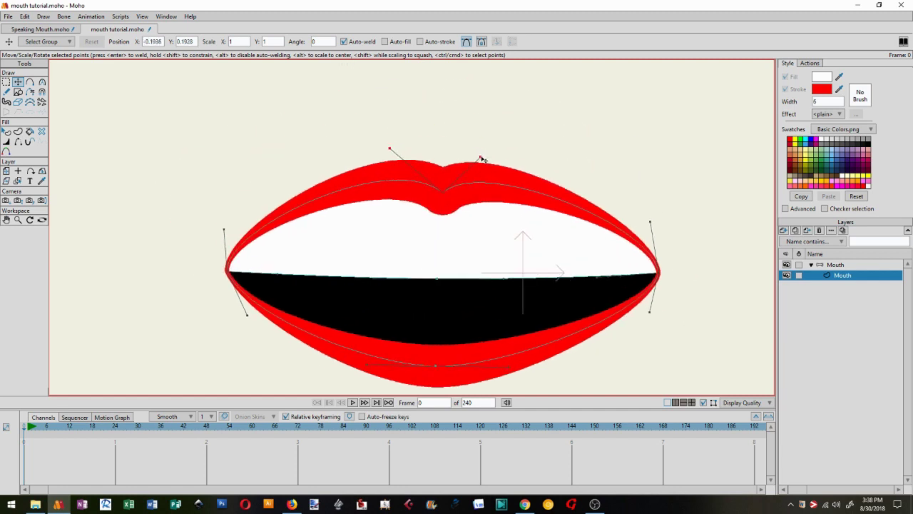
{"action": "left_click_drag", "start_coordinate": [482, 160], "coordinate": [518, 134]}
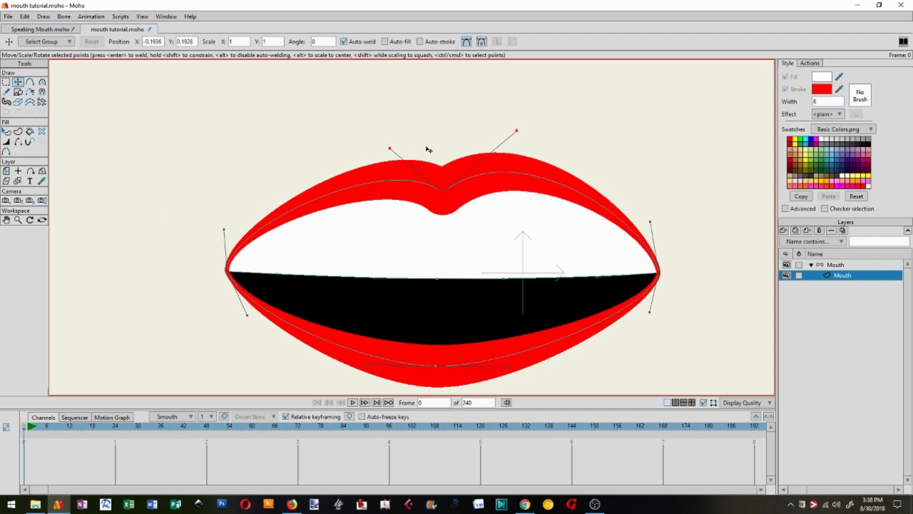
{"action": "left_click_drag", "start_coordinate": [391, 149], "coordinate": [374, 133]}
{"action": "left_click_drag", "start_coordinate": [511, 130], "coordinate": [508, 133]}
{"action": "left_click_drag", "start_coordinate": [650, 222], "coordinate": [658, 272]}
{"action": "left_click_drag", "start_coordinate": [226, 231], "coordinate": [293, 211]}
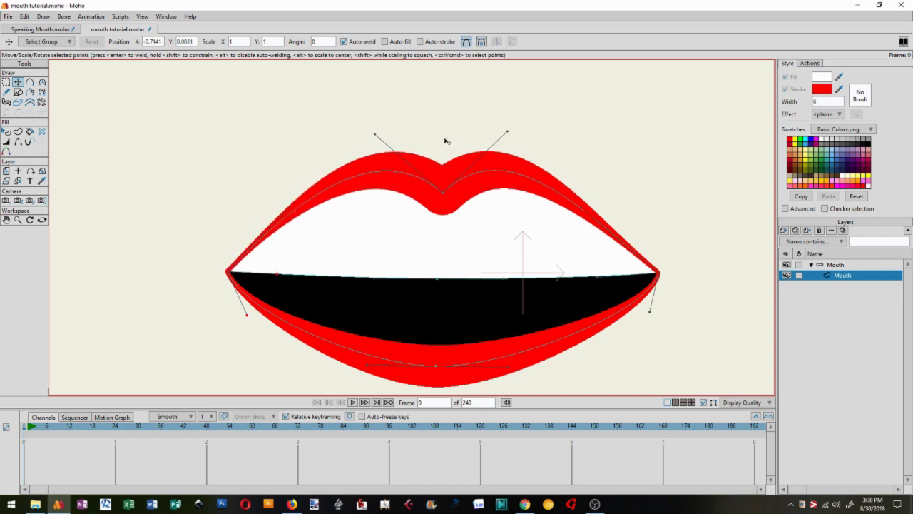
{"action": "left_click_drag", "start_coordinate": [375, 133], "coordinate": [359, 150]}
{"action": "left_click_drag", "start_coordinate": [526, 130], "coordinate": [538, 133]}
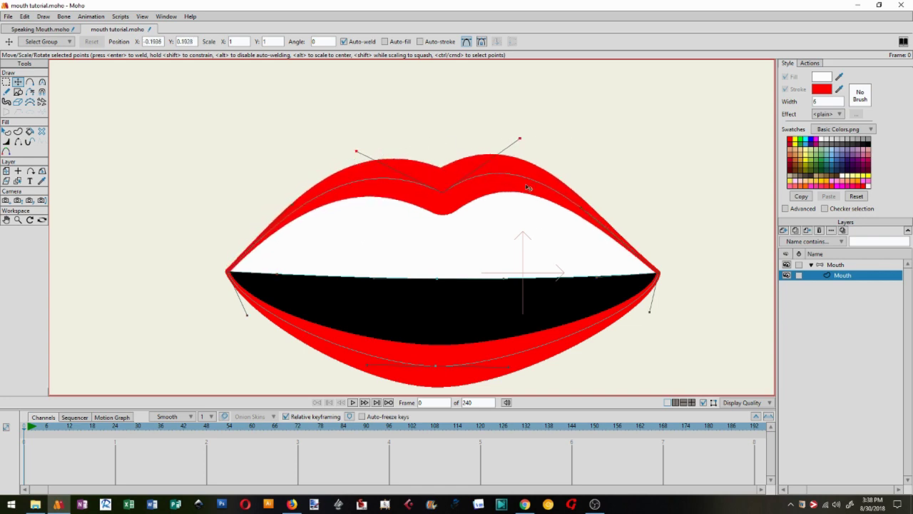
Reshape the lower lip by raising its middle and pulling its corner curves inward
{"action": "left_click_drag", "start_coordinate": [436, 366], "coordinate": [454, 363]}
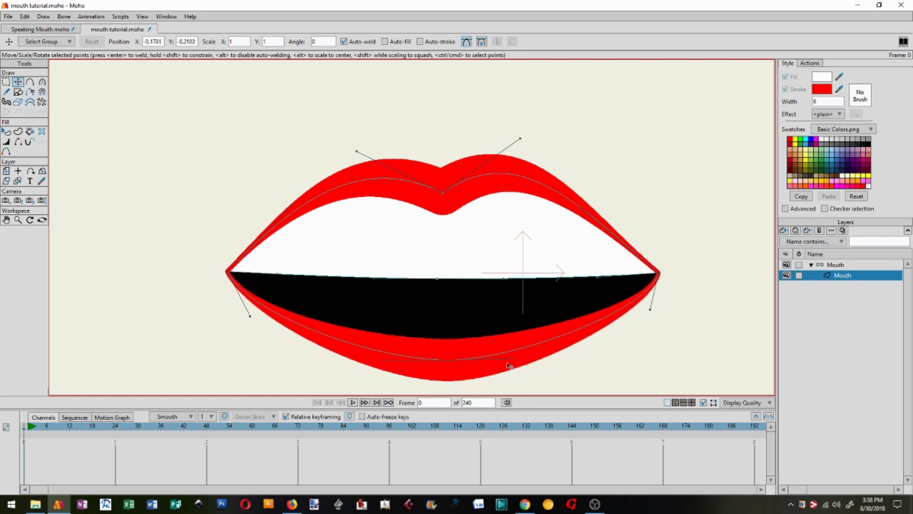
{"action": "left_click_drag", "start_coordinate": [510, 367], "coordinate": [560, 357]}
{"action": "left_click_drag", "start_coordinate": [651, 311], "coordinate": [588, 324]}
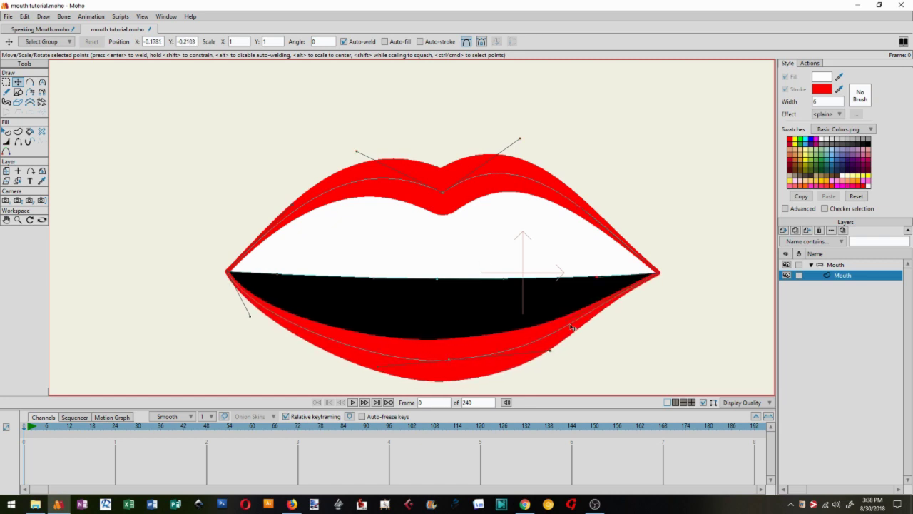
{"action": "left_click_drag", "start_coordinate": [247, 316], "coordinate": [303, 308]}
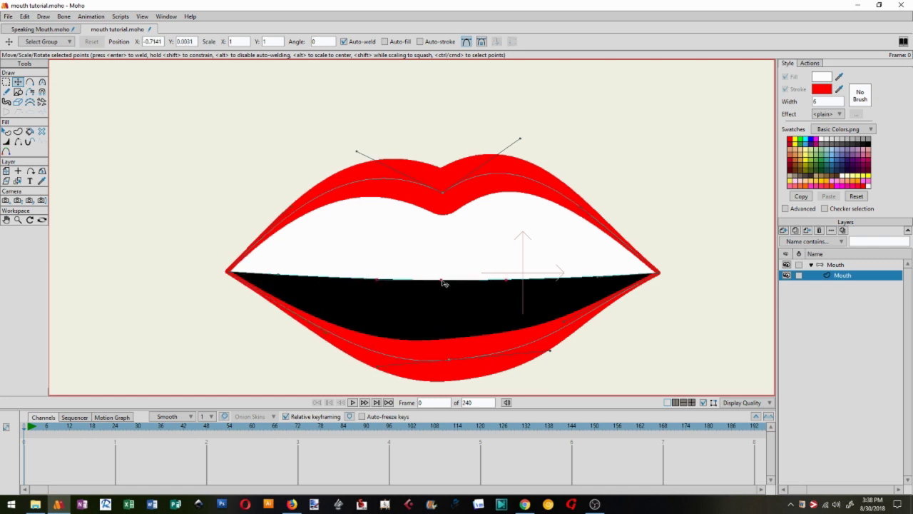
Raise the right mouth corner, stretch the lower lip, and smooth the upper lip's peaks
{"action": "left_click", "coordinate": [663, 283]}
{"action": "left_click_drag", "start_coordinate": [659, 273], "coordinate": [663, 270]}
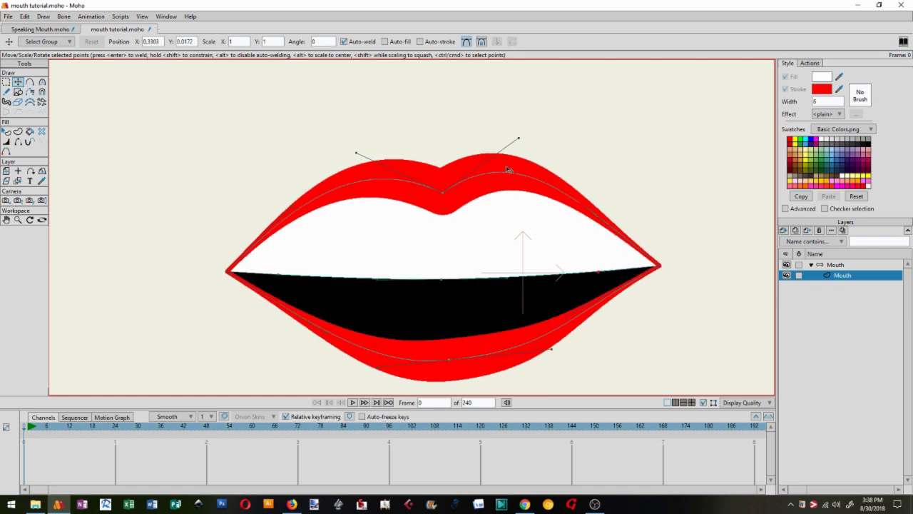
{"action": "left_click_drag", "start_coordinate": [518, 138], "coordinate": [521, 150]}
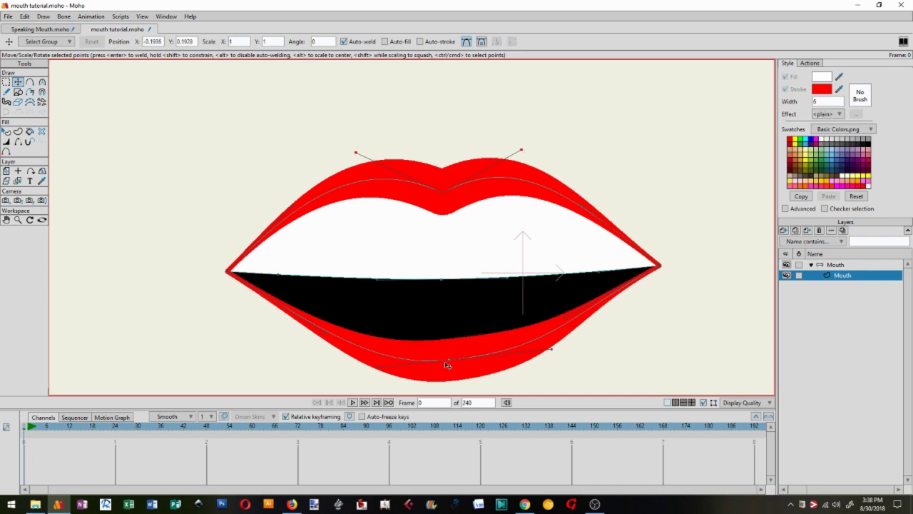
{"action": "left_click_drag", "start_coordinate": [445, 362], "coordinate": [534, 365]}
{"action": "scroll", "coordinate": [545, 244], "scroll_direction": "down", "scroll_amount": 5}
{"action": "scroll", "coordinate": [575, 259], "scroll_direction": "up", "scroll_amount": 2}
{"action": "left_click_drag", "start_coordinate": [478, 212], "coordinate": [428, 221]}
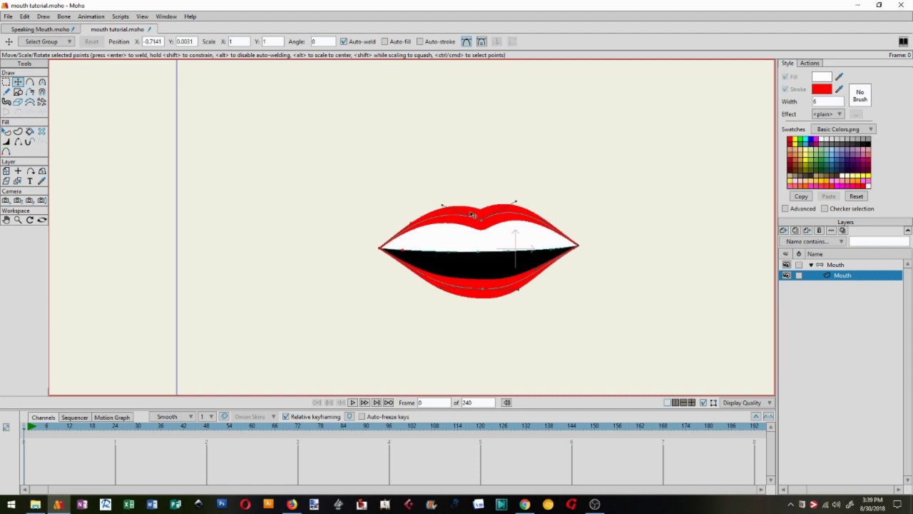
Nudge the bottom lower-lip point slightly down with the arrow key
{"action": "left_click", "coordinate": [443, 206]}
{"action": "left_click", "coordinate": [545, 223]}
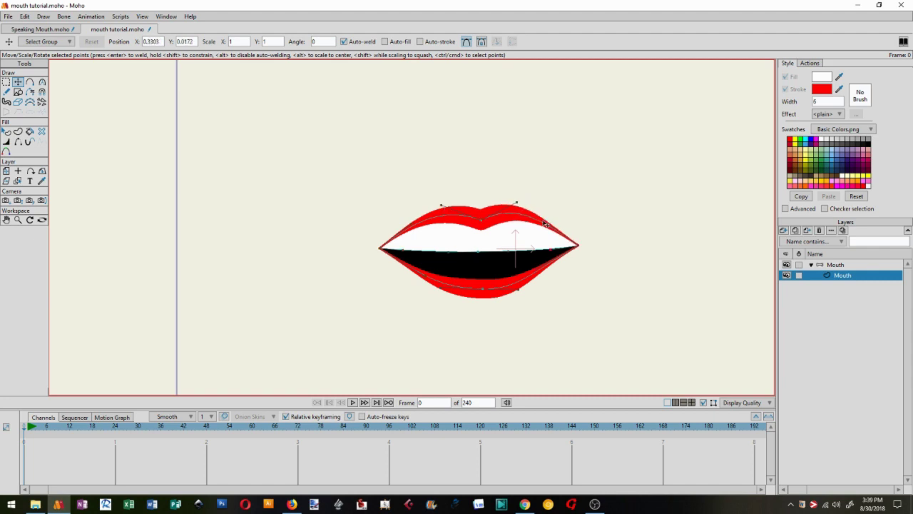
{"action": "left_click", "coordinate": [513, 293]}
{"action": "key", "text": "Down"}
{"action": "key", "text": "Down"}
{"action": "key", "text": "Down"}
{"action": "key", "text": "Down"}
{"action": "left_click", "coordinate": [402, 251]}
Inspect the corner and upper-lip points while zooming the canvas
{"action": "scroll", "coordinate": [571, 250], "scroll_direction": "up", "scroll_amount": 3}
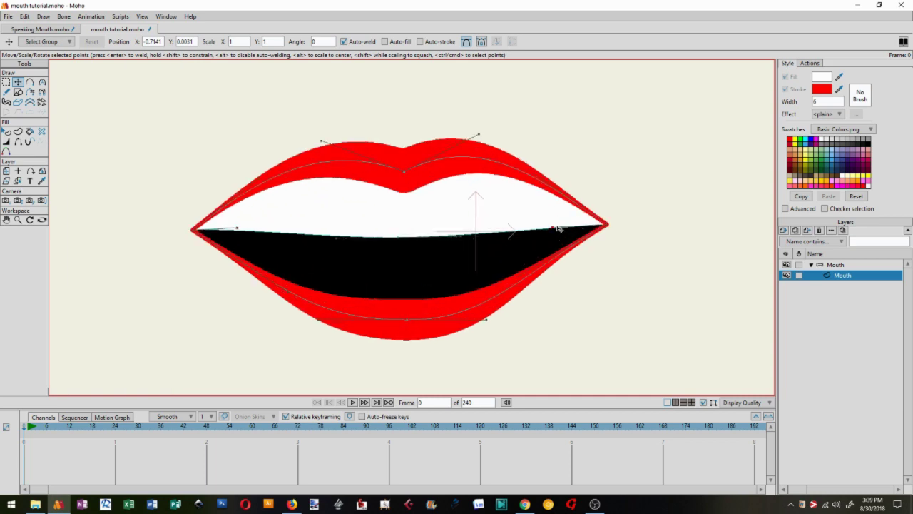
{"action": "left_click", "coordinate": [554, 227]}
{"action": "left_click", "coordinate": [476, 136]}
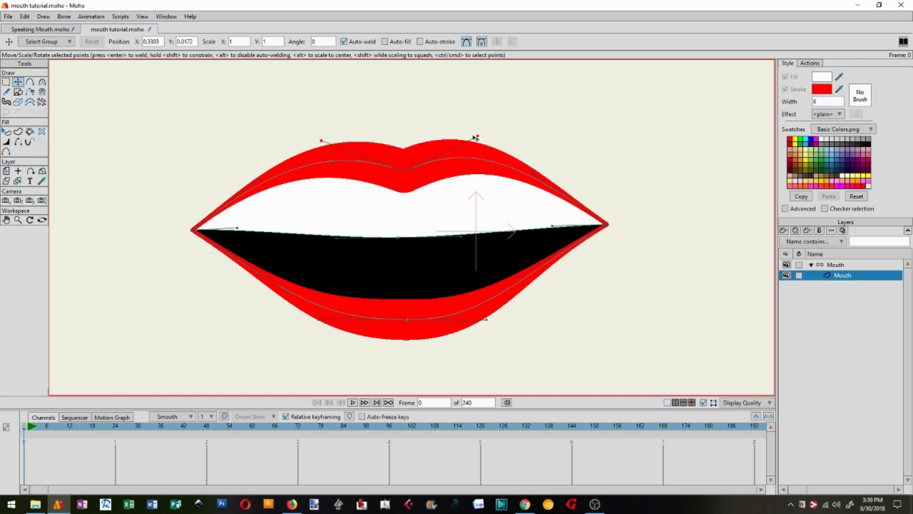
{"action": "left_click", "coordinate": [319, 140], "text": "shift"}
{"action": "scroll", "coordinate": [417, 211], "scroll_direction": "down", "scroll_amount": 1}
{"action": "scroll", "coordinate": [417, 211], "scroll_direction": "down", "scroll_amount": 1}
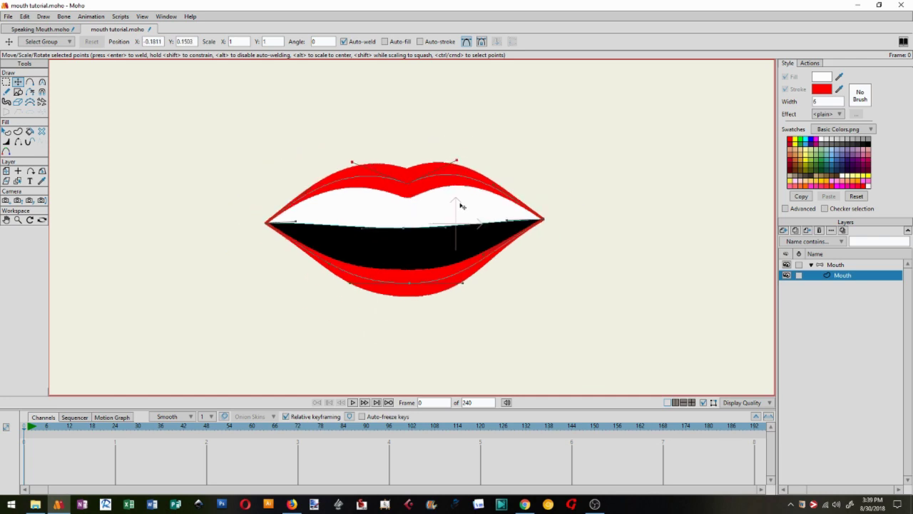
{"action": "scroll", "coordinate": [354, 184], "scroll_direction": "down", "scroll_amount": 1}
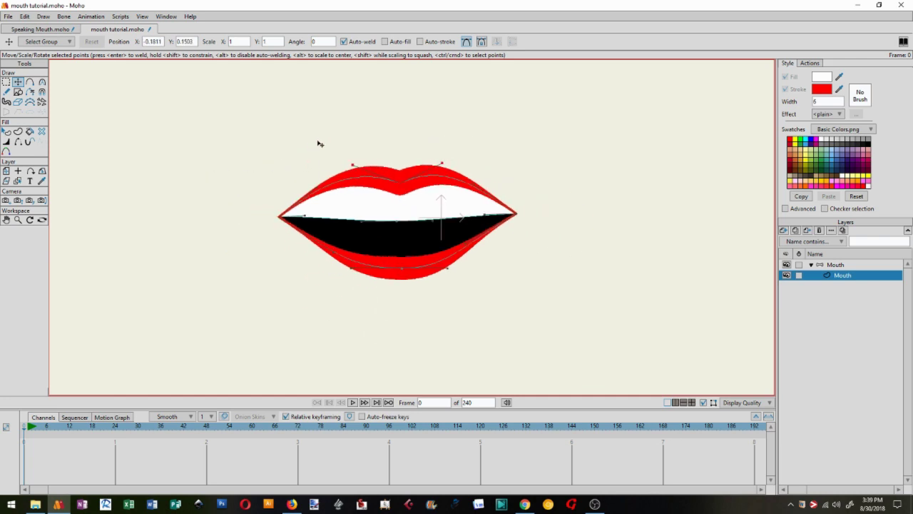
{"action": "scroll", "coordinate": [428, 157], "scroll_direction": "down", "scroll_amount": 1}
{"action": "scroll", "coordinate": [376, 135], "scroll_direction": "up", "scroll_amount": 3}
{"action": "scroll", "coordinate": [396, 168], "scroll_direction": "down", "scroll_amount": 1}
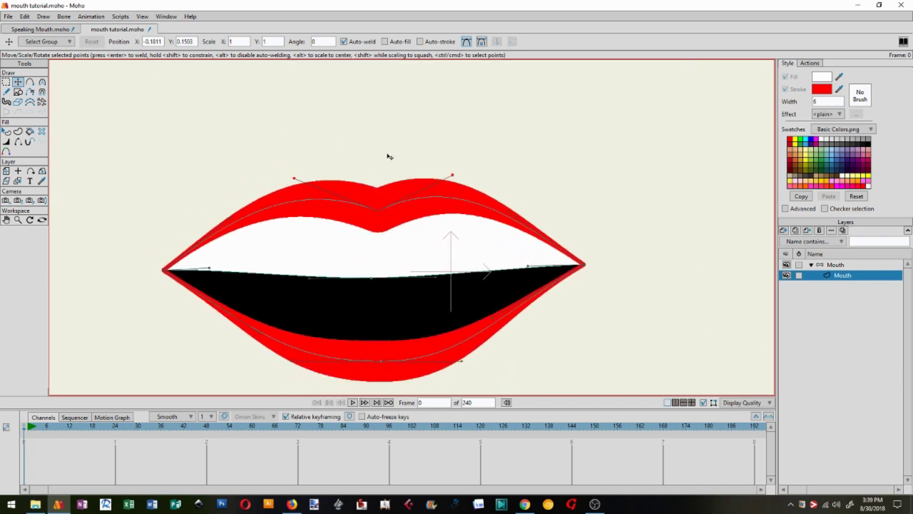
Draw an upright bone above the lips in the Mouth group and name it Mouth Move
{"action": "left_click", "coordinate": [836, 265]}
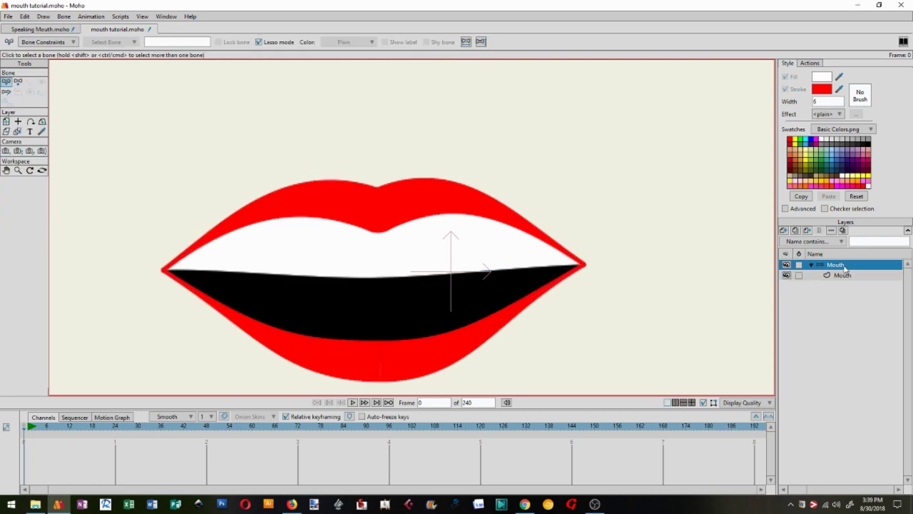
{"action": "left_click", "coordinate": [18, 82]}
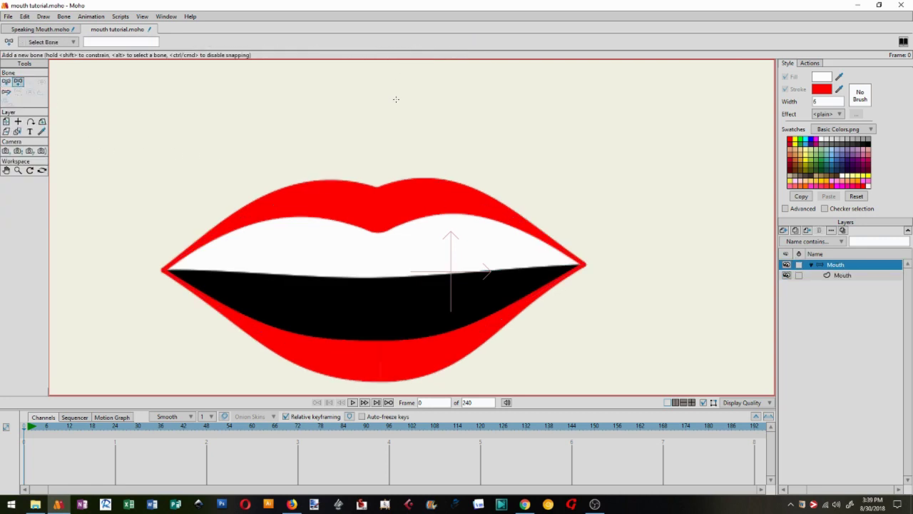
{"action": "left_click_drag", "start_coordinate": [382, 149], "coordinate": [382, 98]}
{"action": "double_click", "coordinate": [88, 42]}
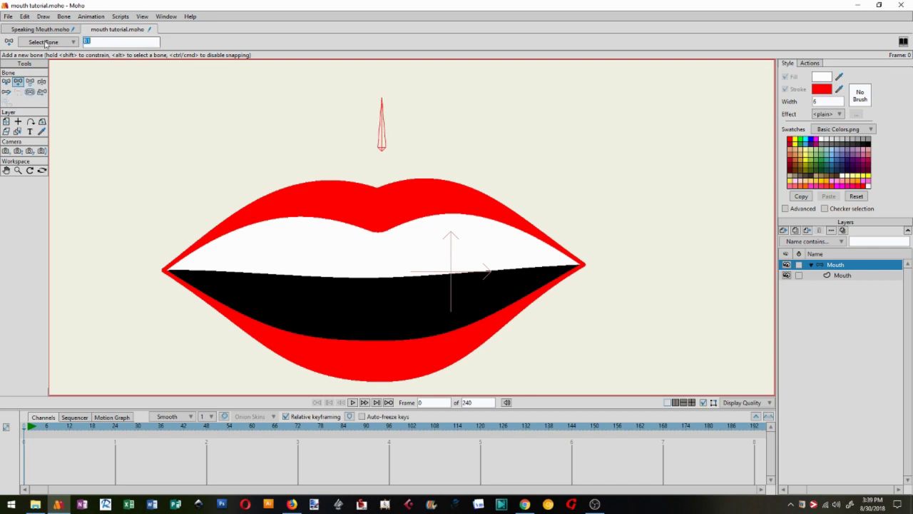
{"action": "type", "text": "Mouth Move"}
{"action": "key", "text": "Return"}
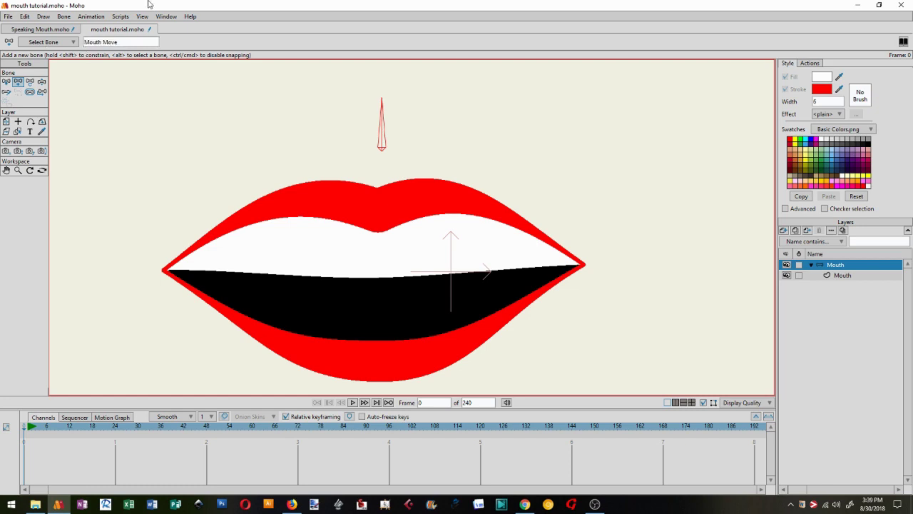
Turn on the Mouth Move bone's name label on the canvas
{"action": "left_click", "coordinate": [6, 82]}
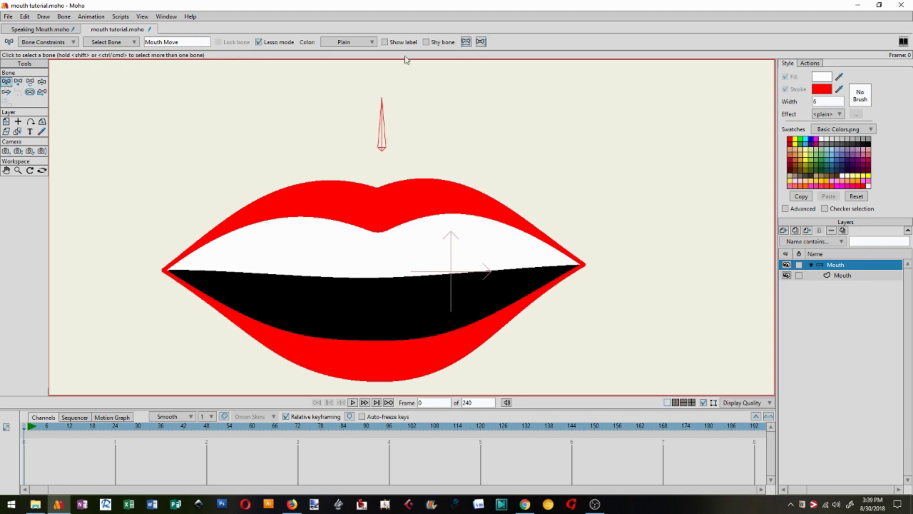
{"action": "left_click", "coordinate": [386, 42]}
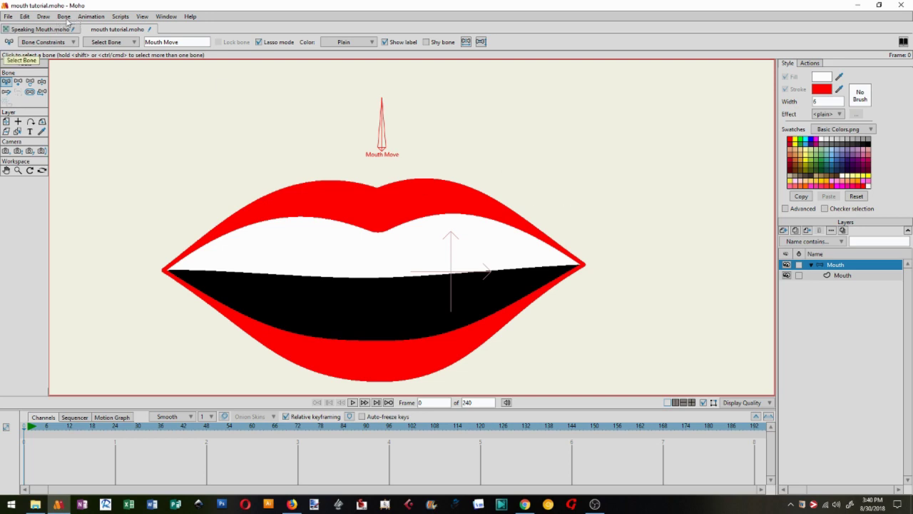
{"action": "left_click", "coordinate": [41, 81]}
Test the Mouth Move bone, then make it a smart bone dial lasting 120 frames
{"action": "mouse_move", "coordinate": [392, 109]}
{"action": "left_mouse_down"}
{"action": "mouse_move", "coordinate": [368, 117]}
{"action": "mouse_move", "coordinate": [425, 116]}
{"action": "mouse_move", "coordinate": [394, 120]}
{"action": "left_mouse_up"}
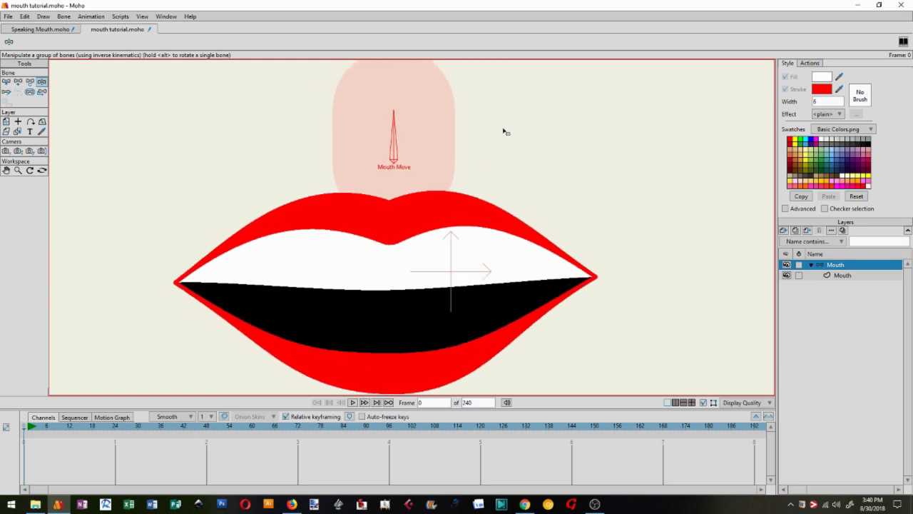
{"action": "left_click", "coordinate": [63, 16]}
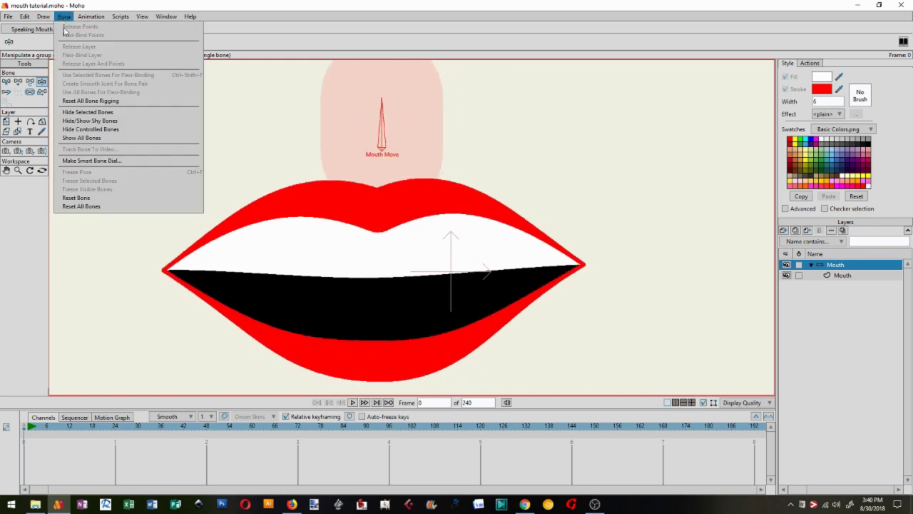
{"action": "left_click", "coordinate": [99, 161]}
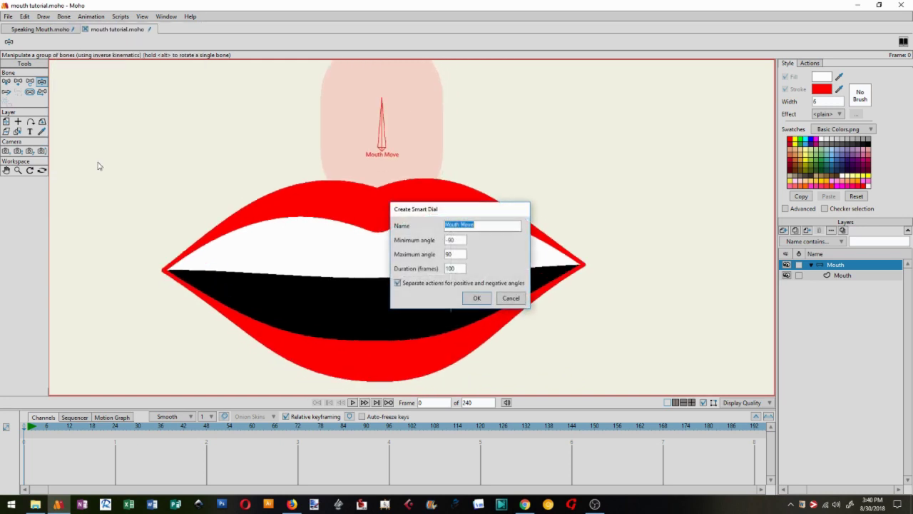
{"action": "left_click", "coordinate": [457, 268]}
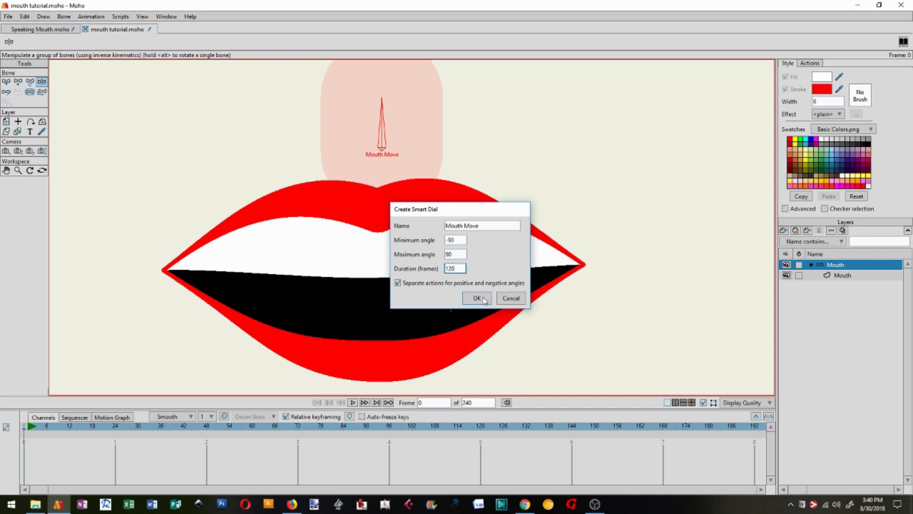
{"action": "left_click", "coordinate": [476, 299]}
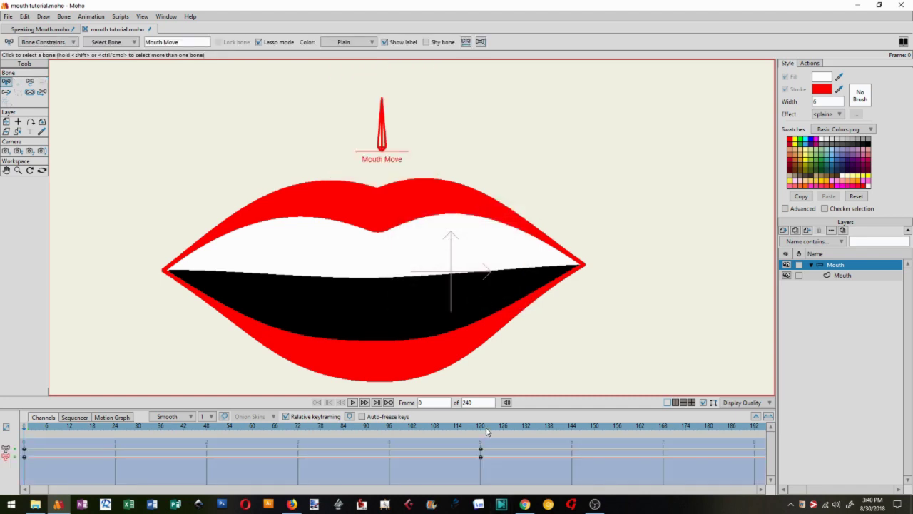
Move the timeline to frame 120 and show the Actions list with Mouth Move and Mouth Move 2
{"action": "mouse_move", "coordinate": [486, 432]}
{"action": "left_mouse_down"}
{"action": "mouse_move", "coordinate": [36, 436]}
{"action": "mouse_move", "coordinate": [495, 439]}
{"action": "mouse_move", "coordinate": [480, 439]}
{"action": "left_mouse_up"}
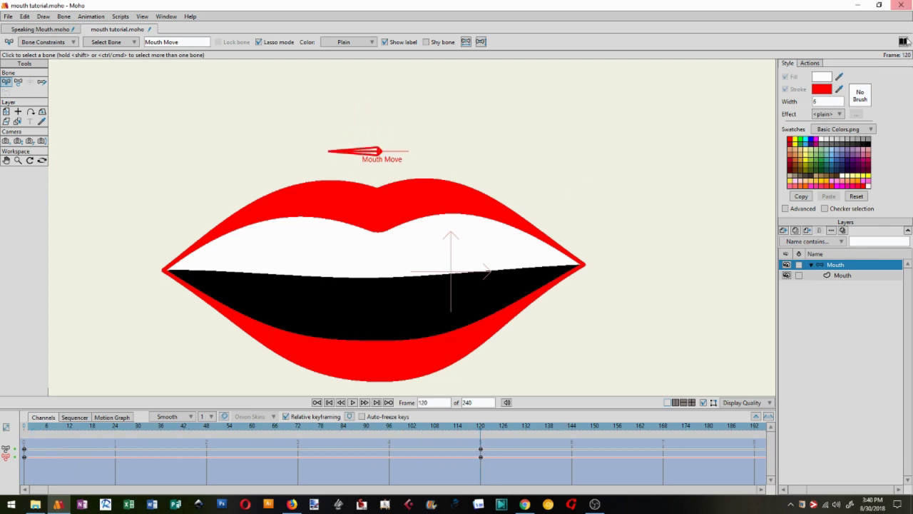
{"action": "left_click", "coordinate": [812, 63]}
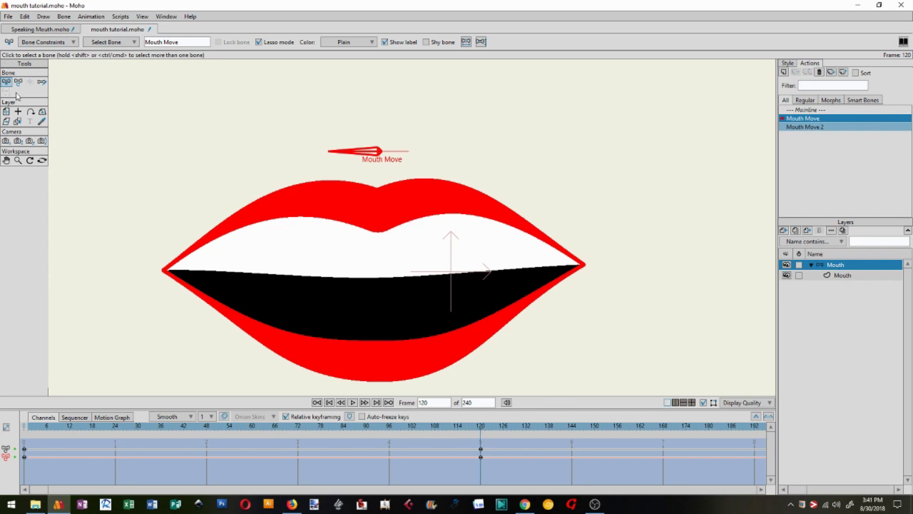
Select all points on the Mouth layer and squeeze them toward the centre
{"action": "left_click", "coordinate": [843, 276]}
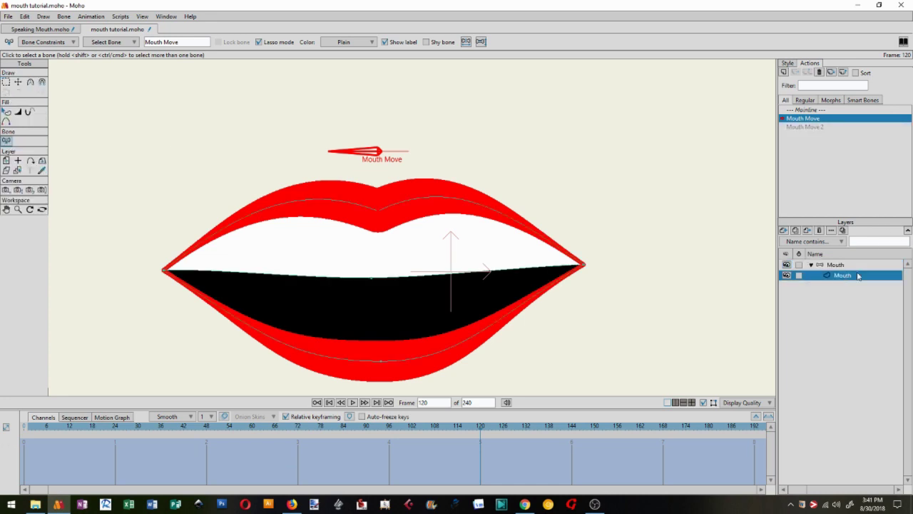
{"action": "left_click", "coordinate": [5, 82]}
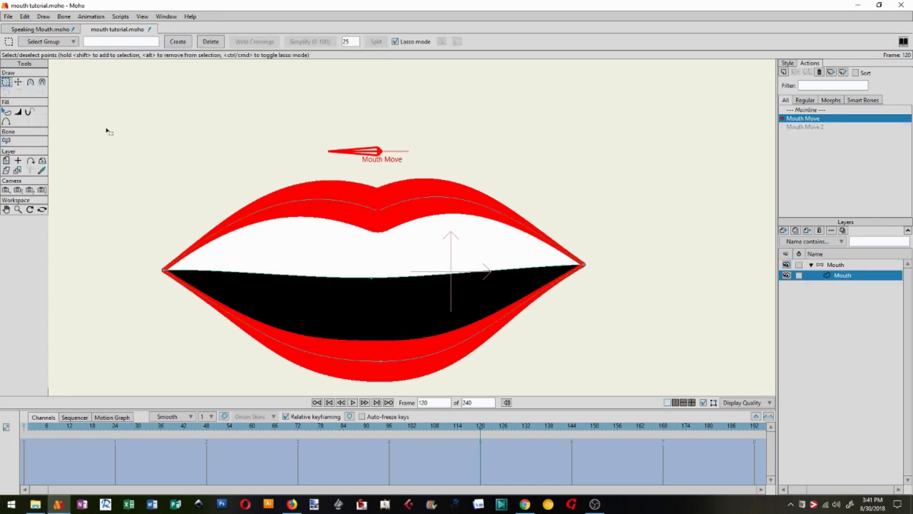
{"action": "mouse_move", "coordinate": [149, 211]}
{"action": "left_mouse_down"}
{"action": "mouse_move", "coordinate": [144, 277]}
{"action": "mouse_move", "coordinate": [155, 317]}
{"action": "mouse_move", "coordinate": [190, 309]}
{"action": "mouse_move", "coordinate": [280, 183]}
{"action": "mouse_move", "coordinate": [449, 122]}
{"action": "mouse_move", "coordinate": [559, 279]}
{"action": "mouse_move", "coordinate": [648, 272]}
{"action": "mouse_move", "coordinate": [513, 100]}
{"action": "mouse_move", "coordinate": [183, 114]}
{"action": "mouse_move", "coordinate": [132, 214]}
{"action": "mouse_move", "coordinate": [153, 218]}
{"action": "left_mouse_up"}
{"action": "left_click", "coordinate": [18, 82]}
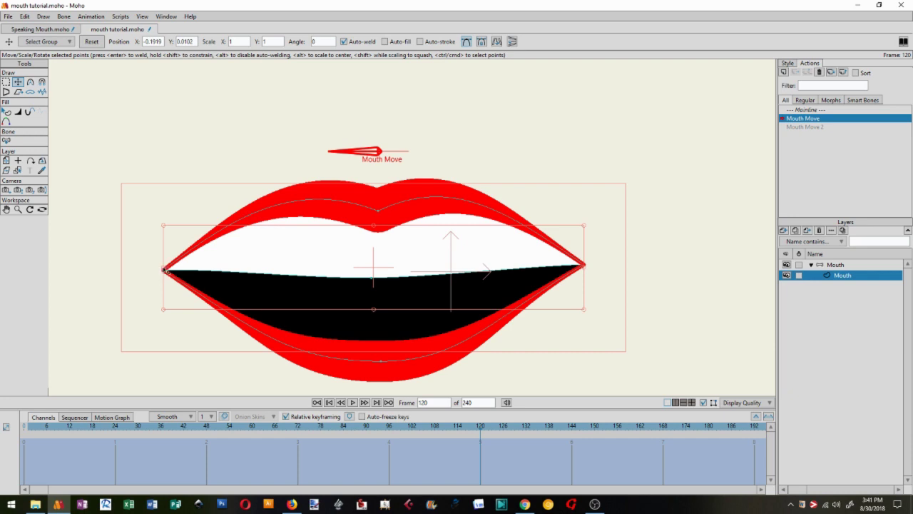
{"action": "left_click_drag", "start_coordinate": [165, 270], "coordinate": [309, 259]}
{"action": "scroll", "coordinate": [321, 257], "scroll_direction": "down", "scroll_amount": 4}
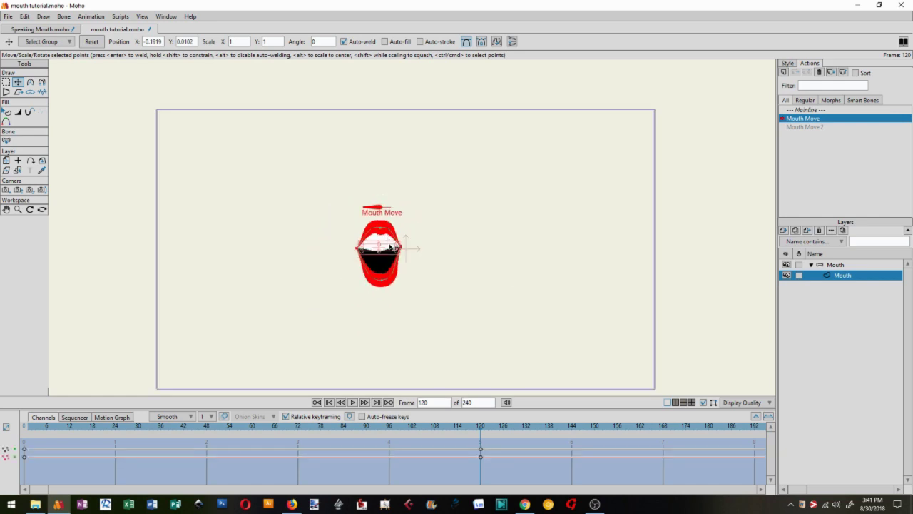
{"action": "scroll", "coordinate": [386, 249], "scroll_direction": "up", "scroll_amount": 3}
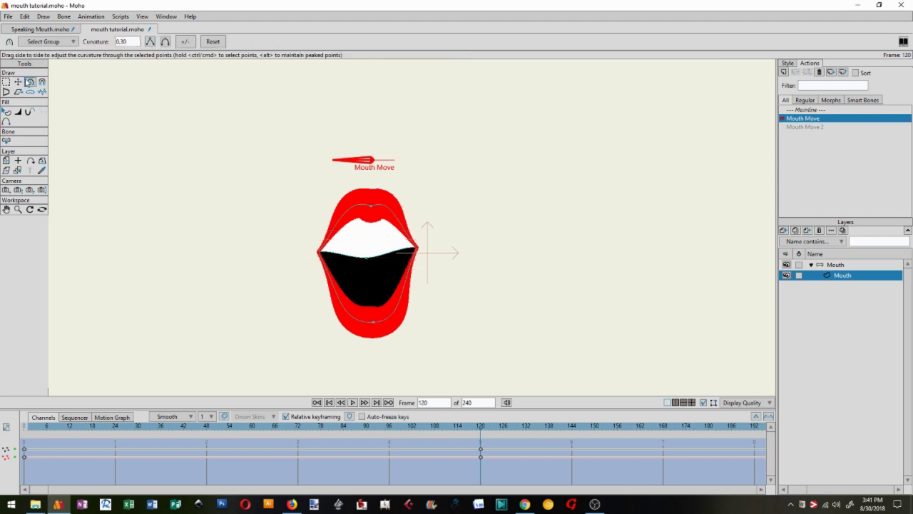
{"action": "scroll", "coordinate": [385, 272], "scroll_direction": "up", "scroll_amount": 2}
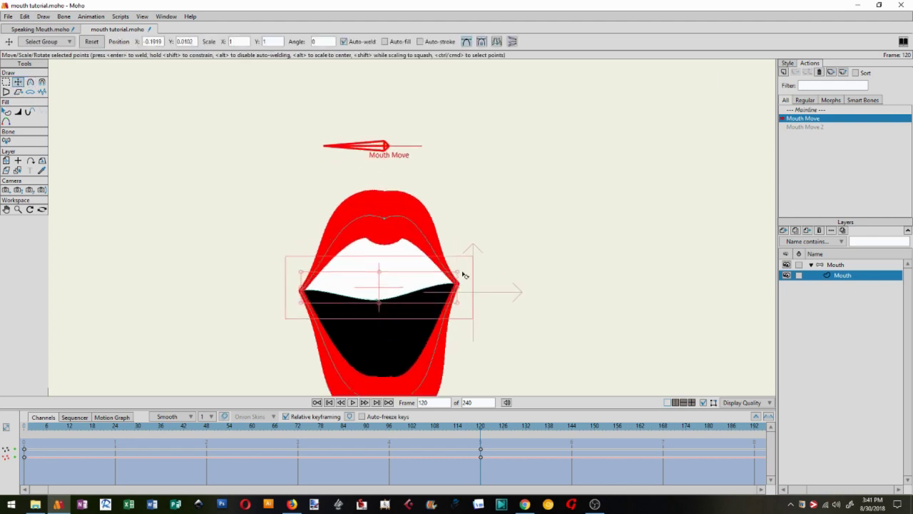
Adjust the corner and lower-lip points into a tall rounded OO shape and preview the opening
{"action": "left_click", "coordinate": [382, 220]}
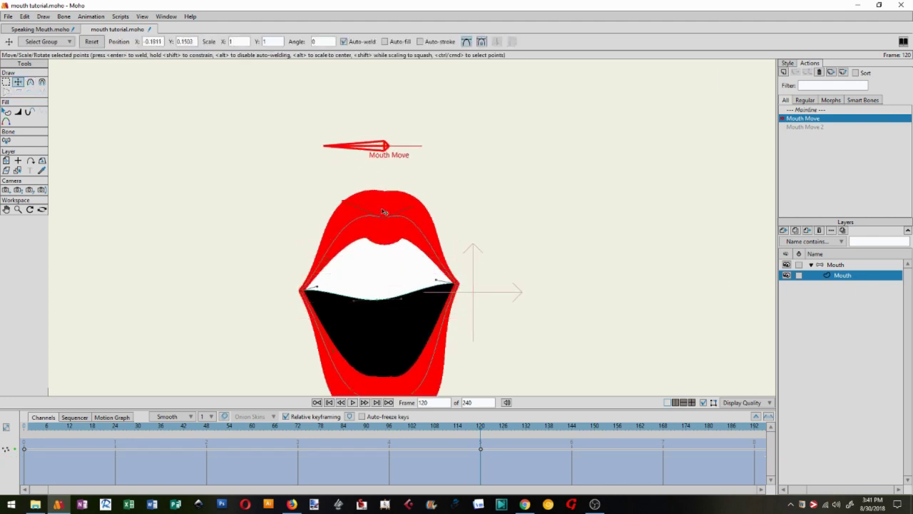
{"action": "key", "text": "ctrl+z"}
{"action": "key", "text": "ctrl+z"}
{"action": "key", "text": "ctrl+z"}
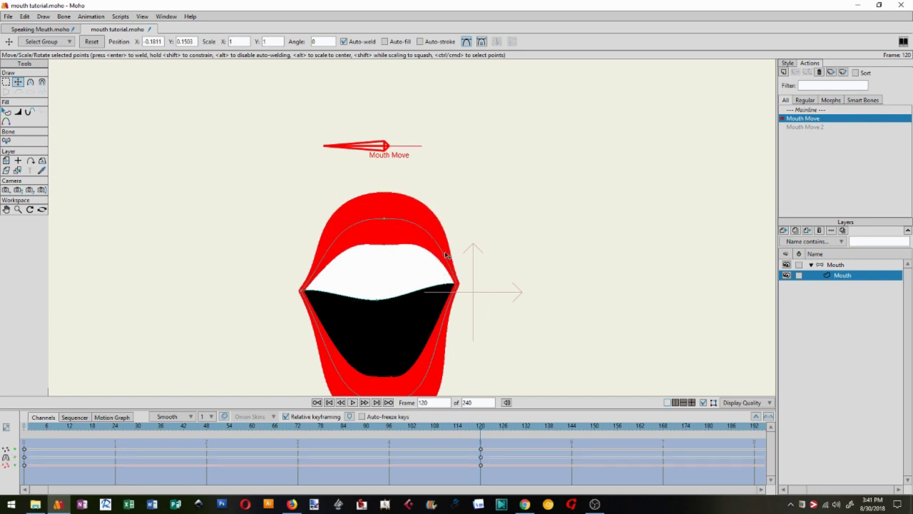
{"action": "left_click", "coordinate": [407, 300]}
{"action": "left_click", "coordinate": [456, 284]}
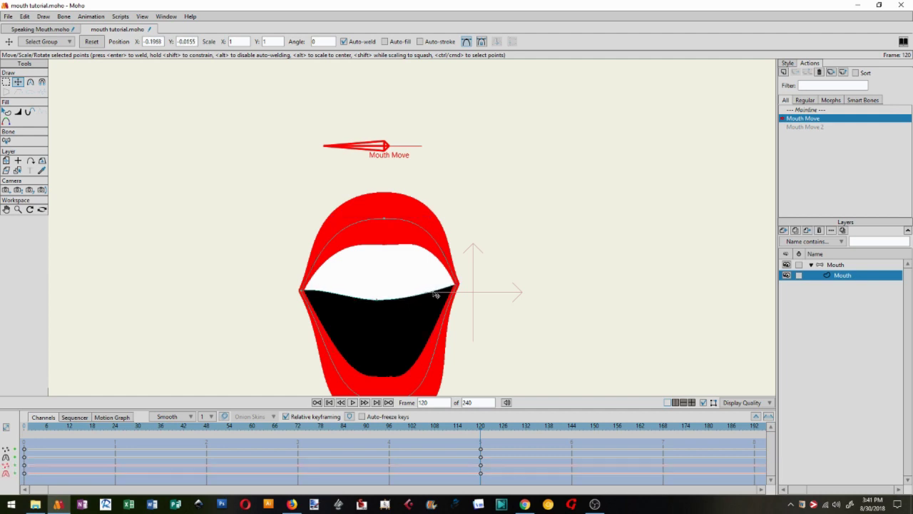
{"action": "scroll", "coordinate": [436, 289], "scroll_direction": "down", "scroll_amount": 3}
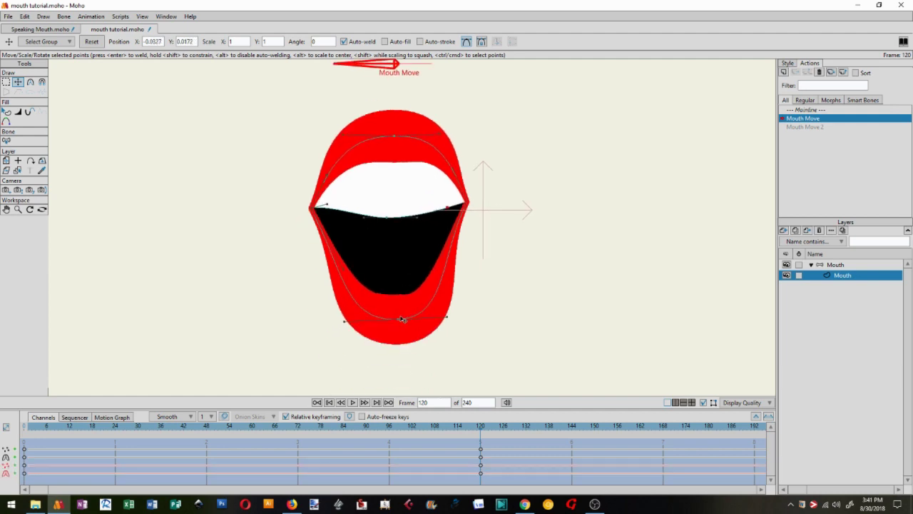
{"action": "left_click", "coordinate": [450, 320]}
{"action": "left_click", "coordinate": [465, 220]}
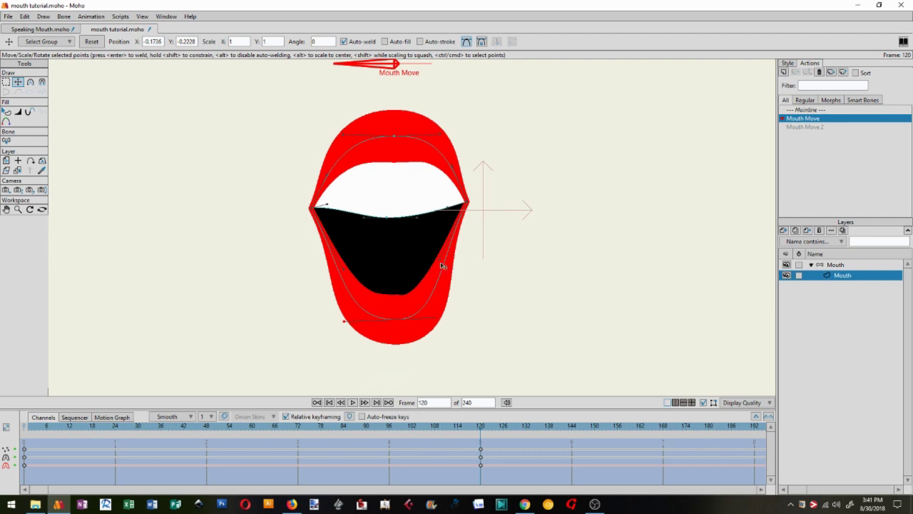
{"action": "left_click", "coordinate": [313, 207]}
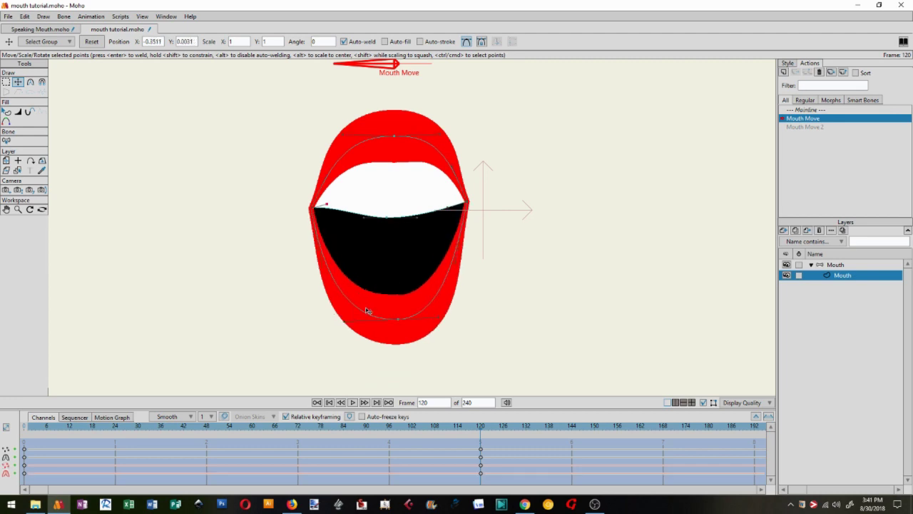
{"action": "left_click", "coordinate": [399, 321]}
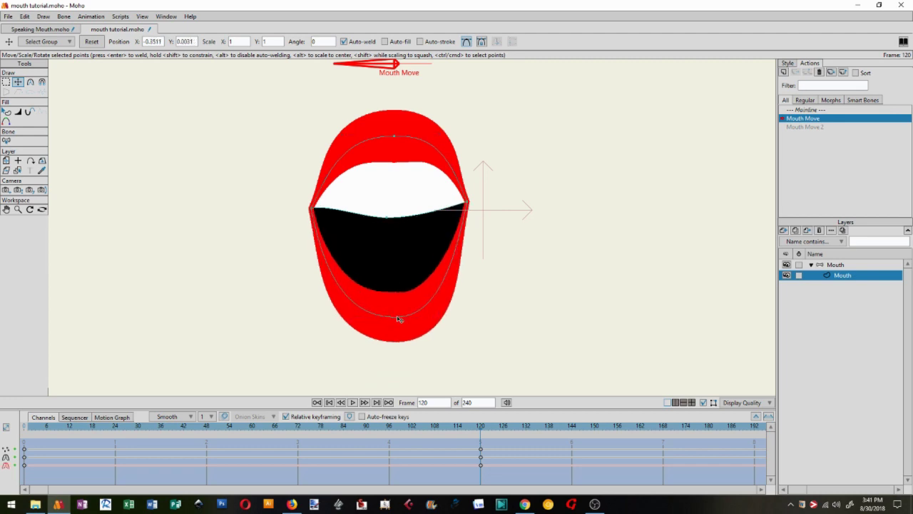
{"action": "left_click", "coordinate": [438, 315]}
{"action": "left_click", "coordinate": [434, 313]}
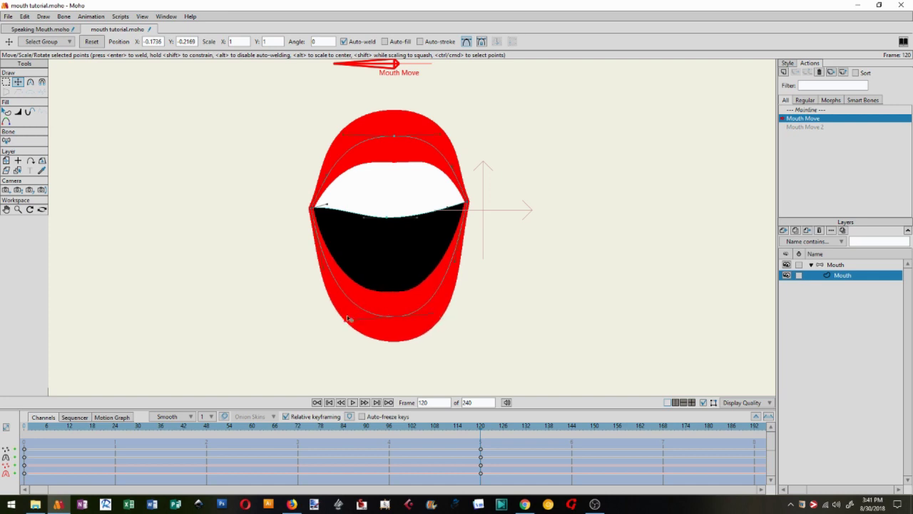
{"action": "scroll", "coordinate": [507, 267], "scroll_direction": "down", "scroll_amount": 5}
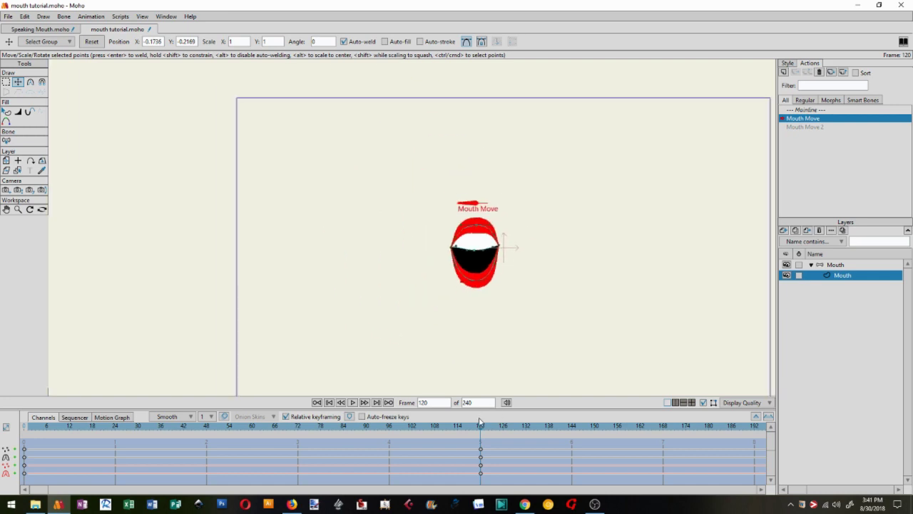
{"action": "left_click_drag", "start_coordinate": [480, 424], "coordinate": [2, 420]}
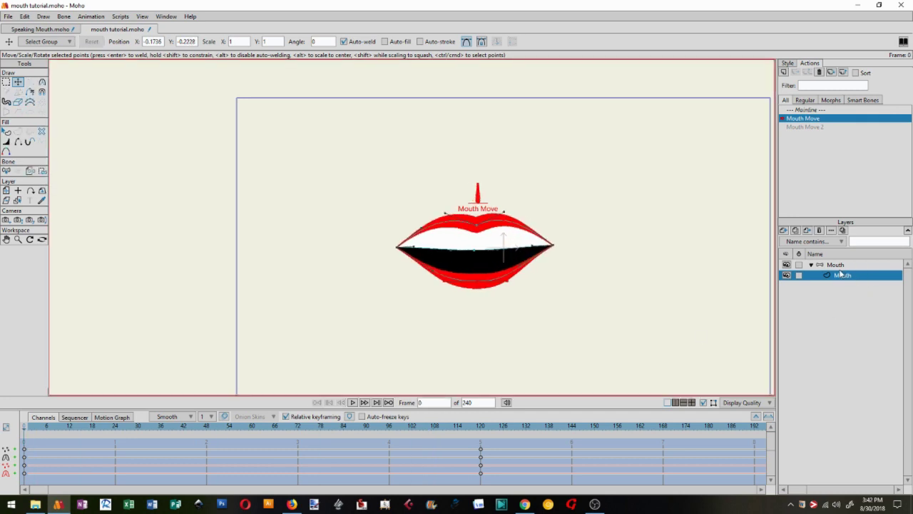
Open the Mouth Move 2 action and move to its pose near frame 120
{"action": "left_click", "coordinate": [804, 127]}
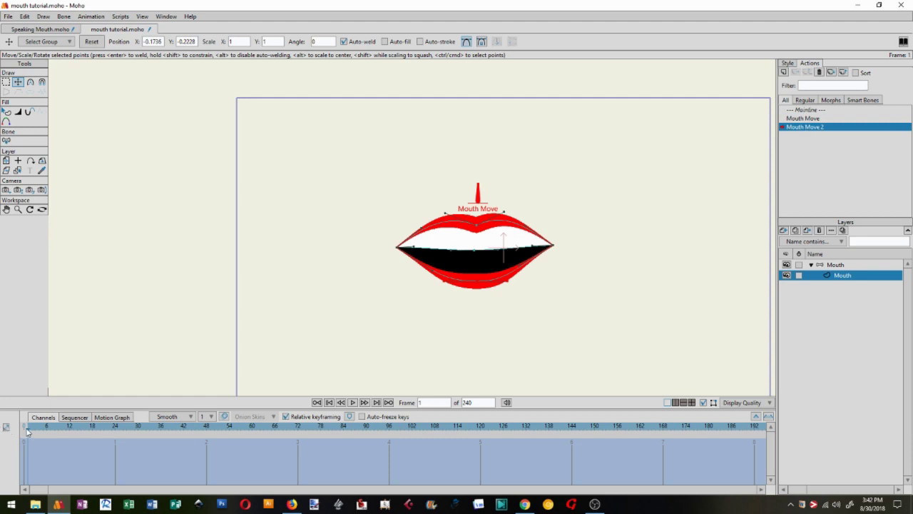
{"action": "left_click_drag", "start_coordinate": [32, 432], "coordinate": [381, 439]}
{"action": "scroll", "coordinate": [473, 328], "scroll_direction": "down", "scroll_amount": 2}
{"action": "scroll", "coordinate": [495, 309], "scroll_direction": "up", "scroll_amount": 5}
{"action": "scroll", "coordinate": [398, 316], "scroll_direction": "up", "scroll_amount": 2}
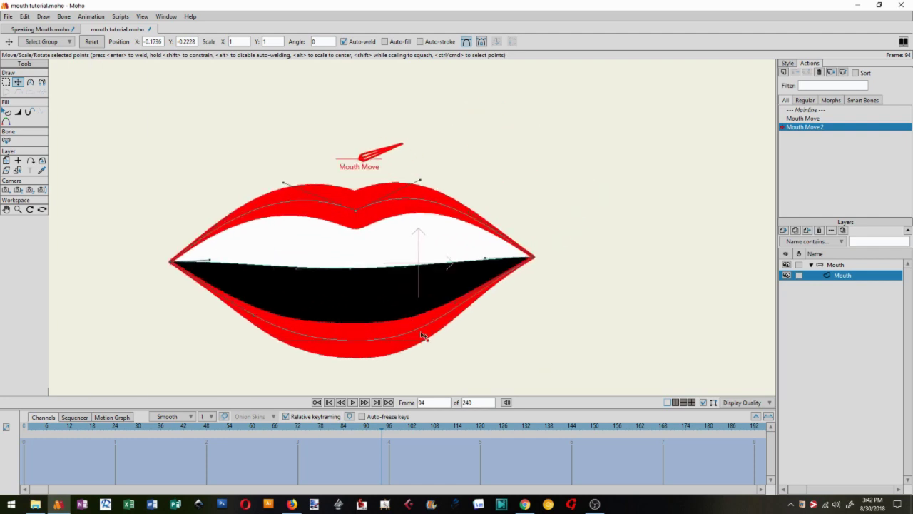
{"action": "left_click_drag", "start_coordinate": [383, 434], "coordinate": [480, 434]}
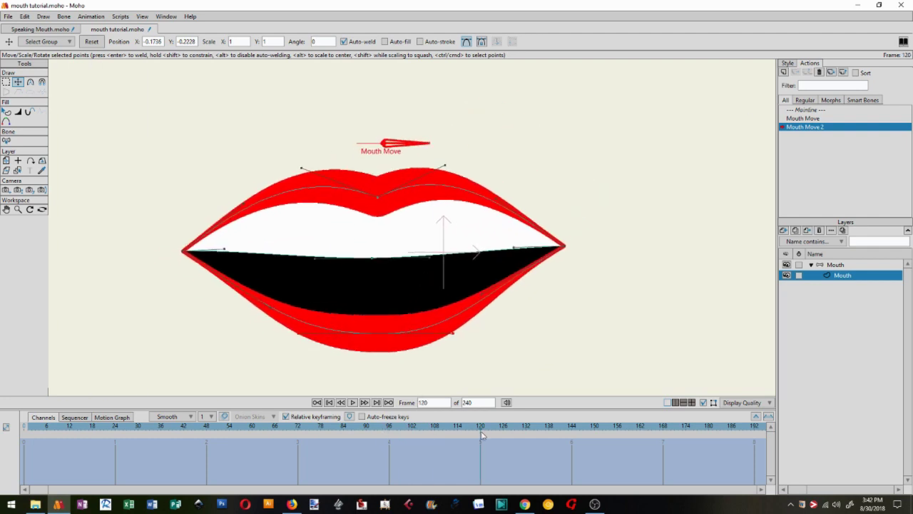
On the Mouth layer, raise the upper lip and pull the lower lip down to open wide
{"action": "left_click", "coordinate": [842, 266]}
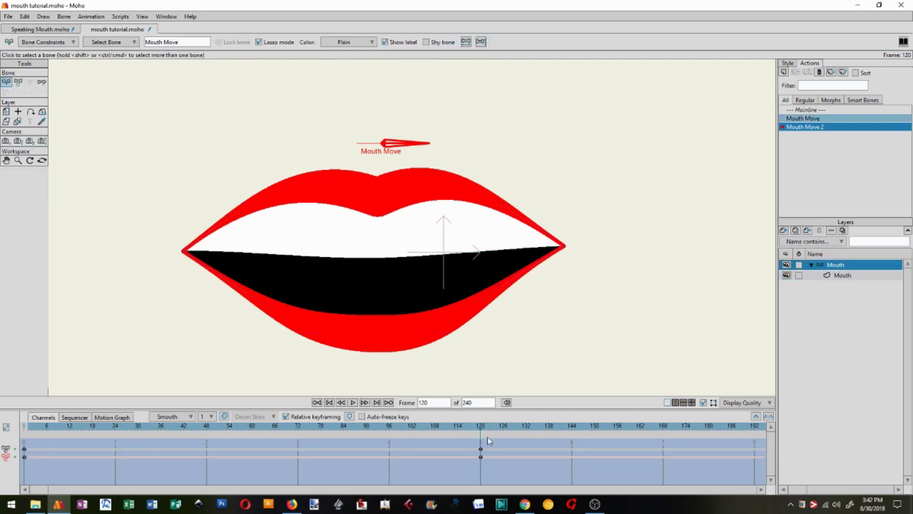
{"action": "left_click", "coordinate": [855, 278]}
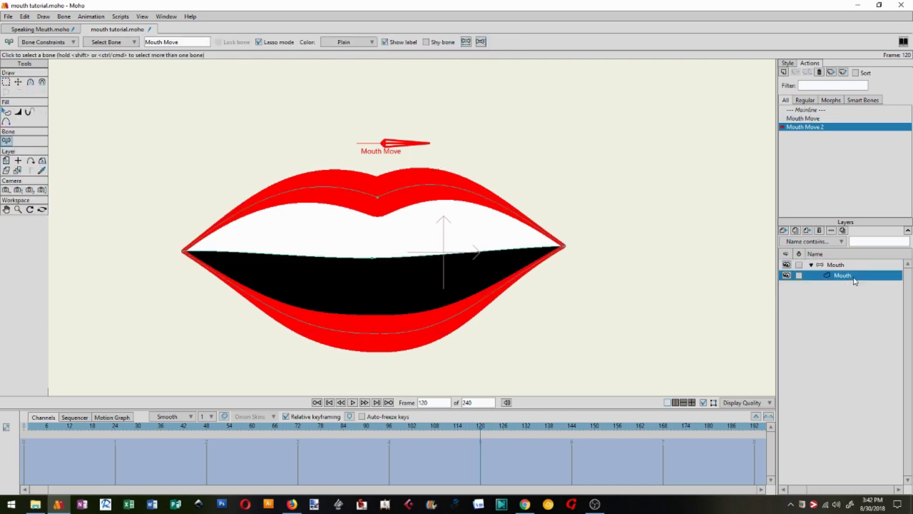
{"action": "left_click", "coordinate": [18, 81]}
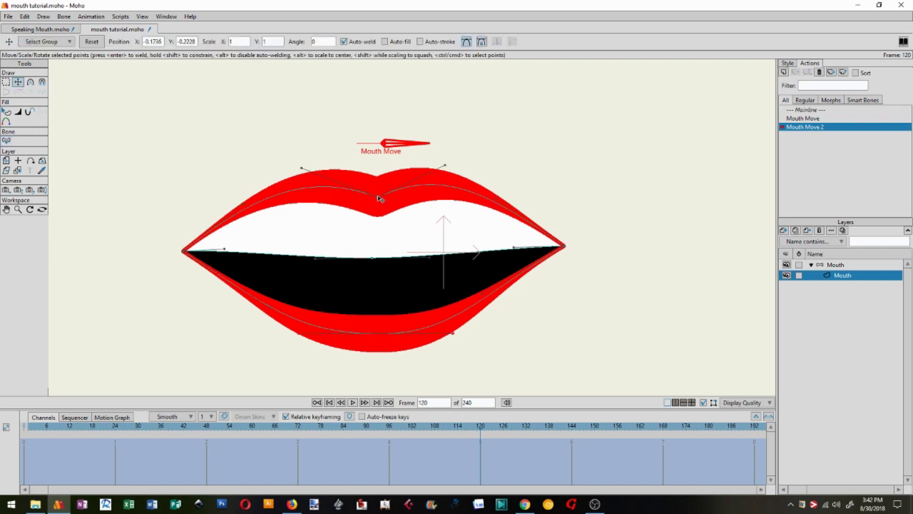
{"action": "left_click_drag", "start_coordinate": [380, 198], "coordinate": [379, 163]}
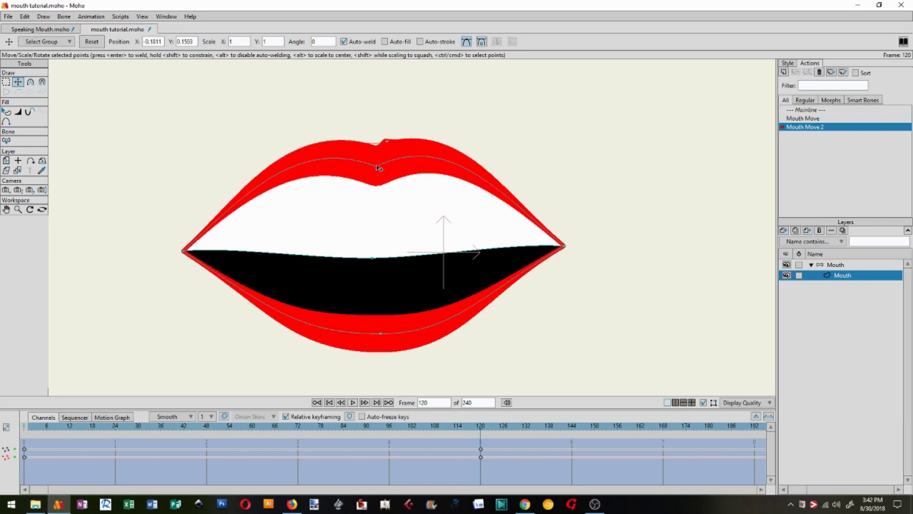
{"action": "left_click", "coordinate": [566, 248]}
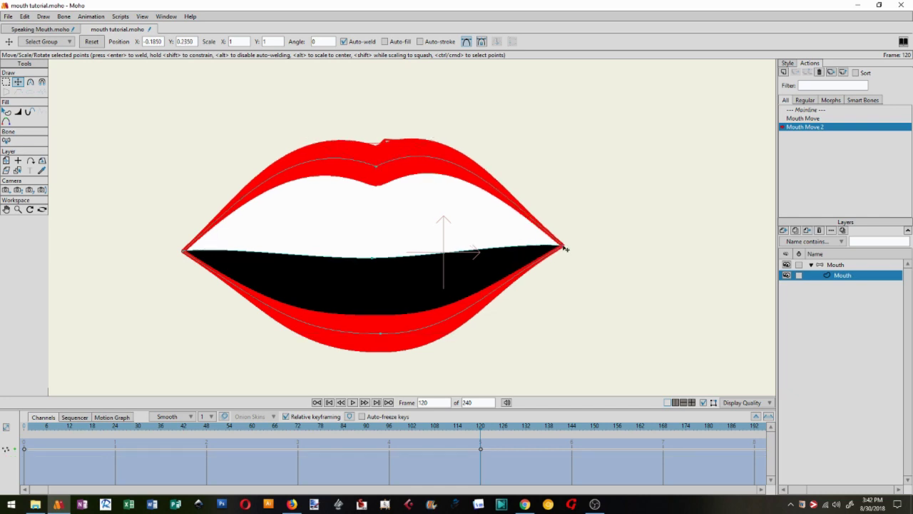
{"action": "left_click_drag", "start_coordinate": [184, 250], "coordinate": [193, 247]}
{"action": "key", "text": "ctrl+a"}
{"action": "left_click_drag", "start_coordinate": [384, 338], "coordinate": [378, 378]}
{"action": "scroll", "coordinate": [498, 233], "scroll_direction": "down", "scroll_amount": 5}
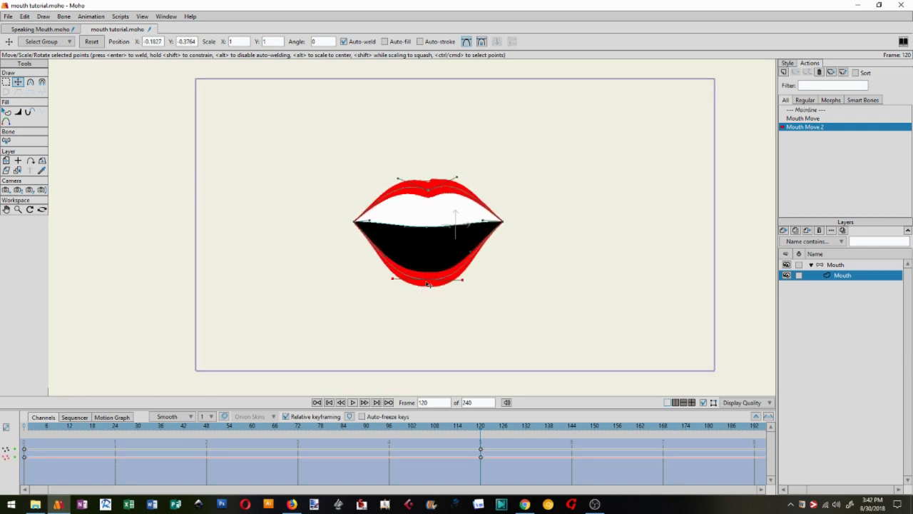
{"action": "left_click_drag", "start_coordinate": [428, 284], "coordinate": [431, 292]}
Reshape both sides of the lips and raise the mouth corners to finish the AH pose
{"action": "scroll", "coordinate": [468, 258], "scroll_direction": "up", "scroll_amount": 2}
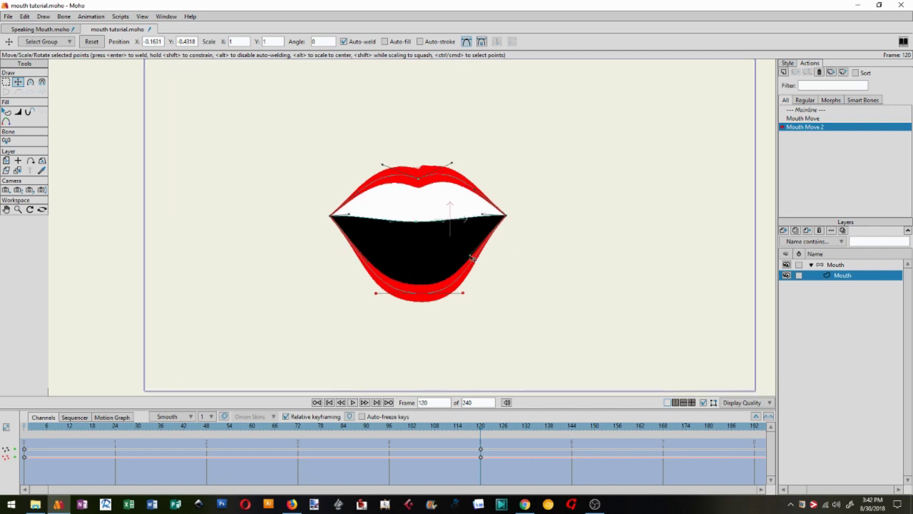
{"action": "left_click_drag", "start_coordinate": [468, 258], "coordinate": [478, 265]}
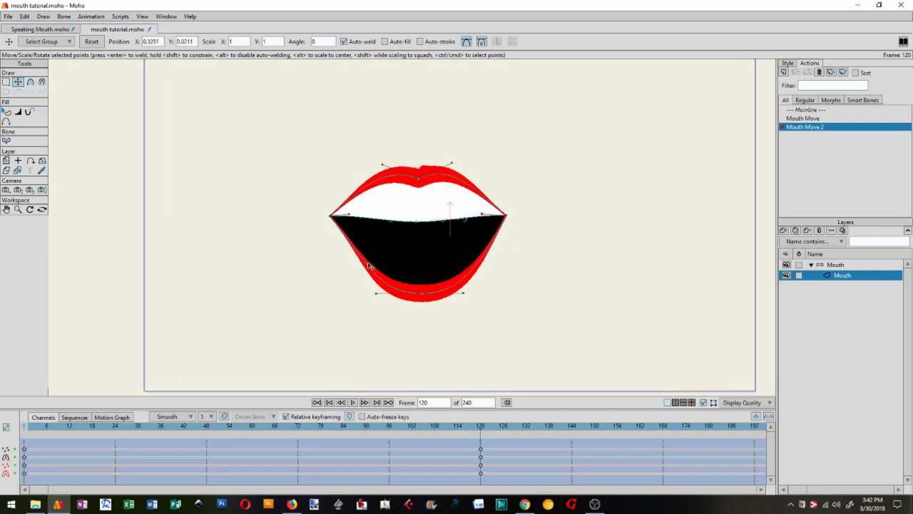
{"action": "left_click_drag", "start_coordinate": [369, 266], "coordinate": [360, 269]}
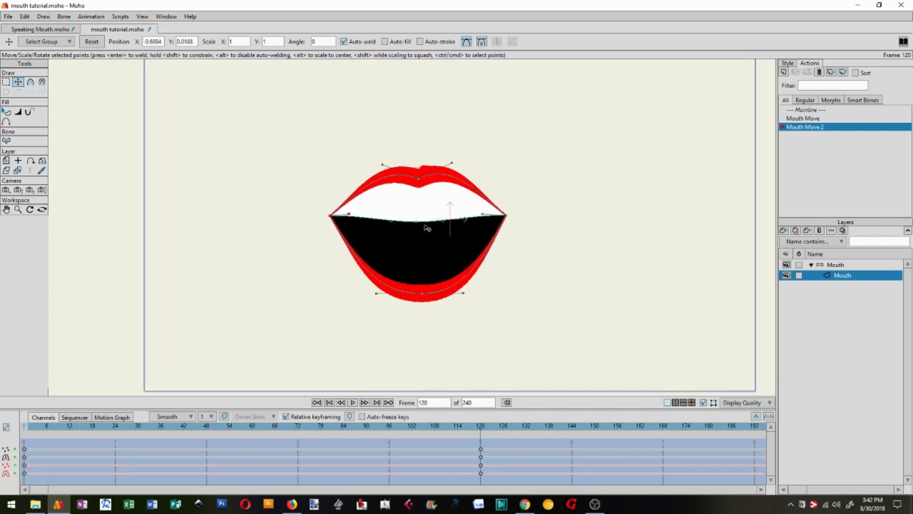
{"action": "mouse_move", "coordinate": [480, 427]}
{"action": "left_mouse_down"}
{"action": "mouse_move", "coordinate": [129, 442]}
{"action": "mouse_move", "coordinate": [484, 443]}
{"action": "left_mouse_up"}
{"action": "left_click_drag", "start_coordinate": [511, 220], "coordinate": [508, 208]}
{"action": "left_click_drag", "start_coordinate": [330, 215], "coordinate": [330, 207]}
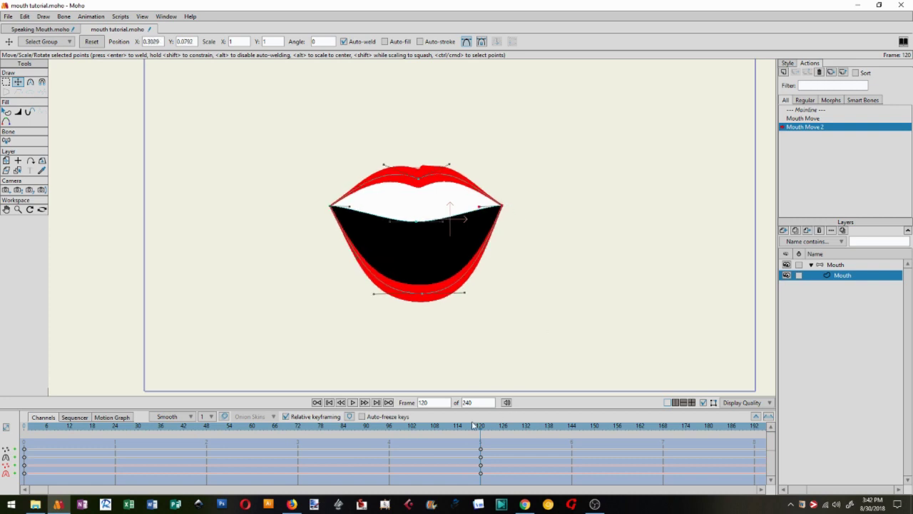
Return to the Mainline timeline and play the mouth animation, stopping at frame 0
{"action": "key", "text": "shift+ctrl+Left"}
{"action": "key", "text": "ctrl+space"}
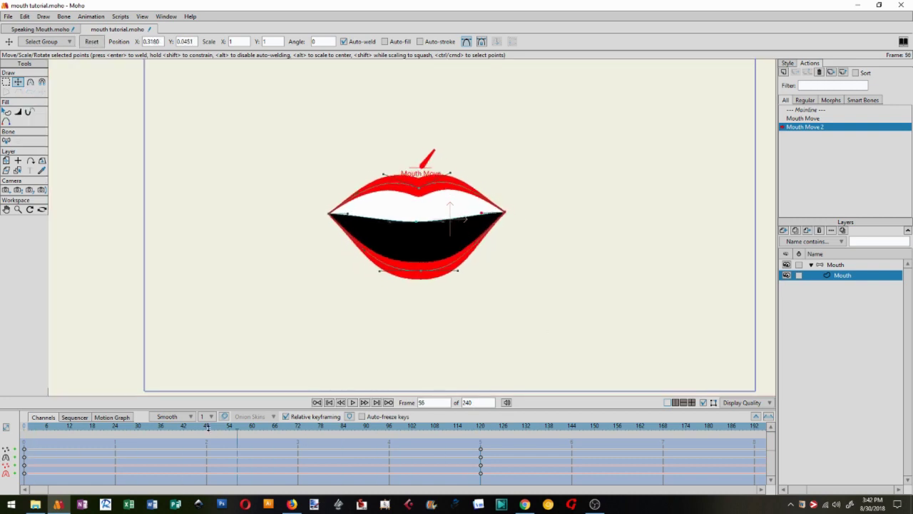
{"action": "key", "text": "ctrl+space"}
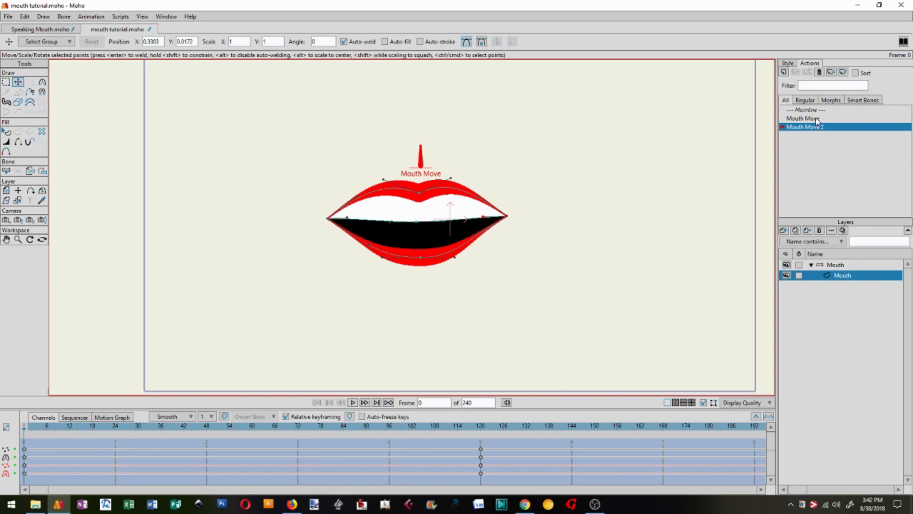
Open the Mouth Move action and inspect its OO pose at frame 120
{"action": "double_click", "coordinate": [816, 119]}
{"action": "left_click_drag", "start_coordinate": [25, 428], "coordinate": [2, 484]}
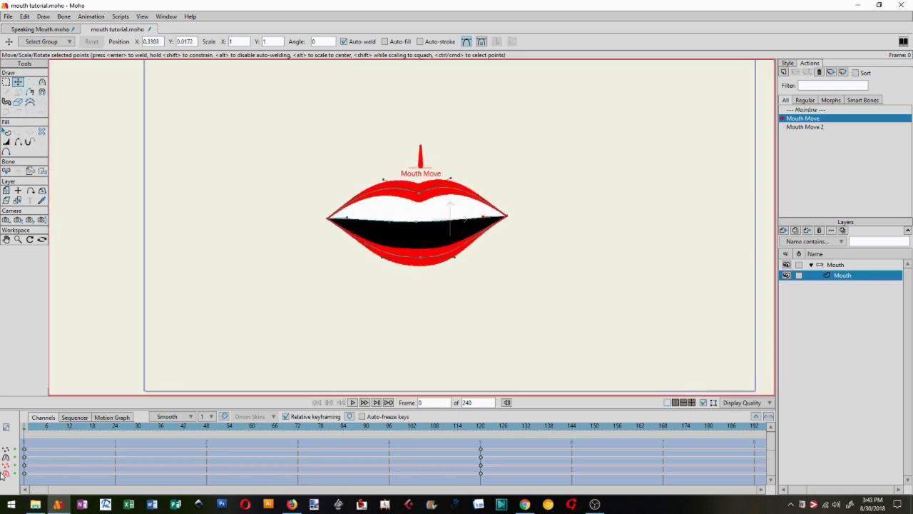
{"action": "left_click", "coordinate": [819, 110]}
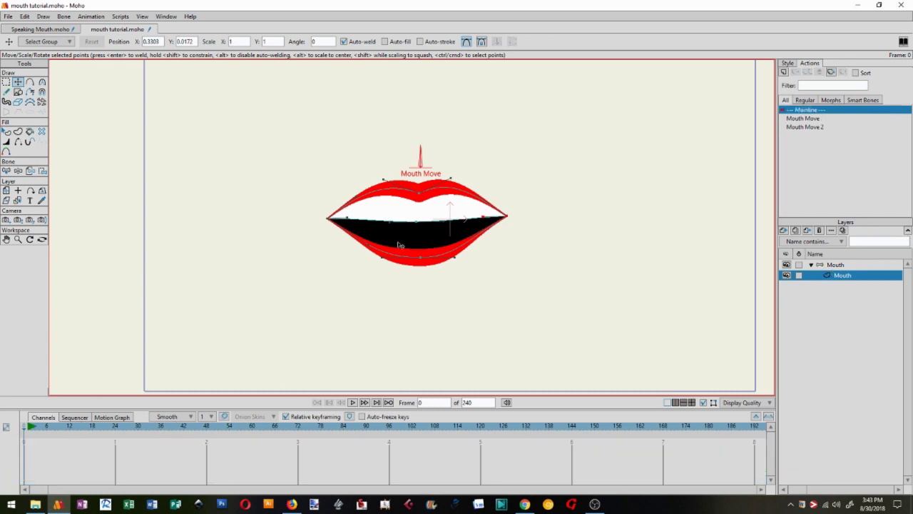
{"action": "scroll", "coordinate": [400, 245], "scroll_direction": "up", "scroll_amount": 3}
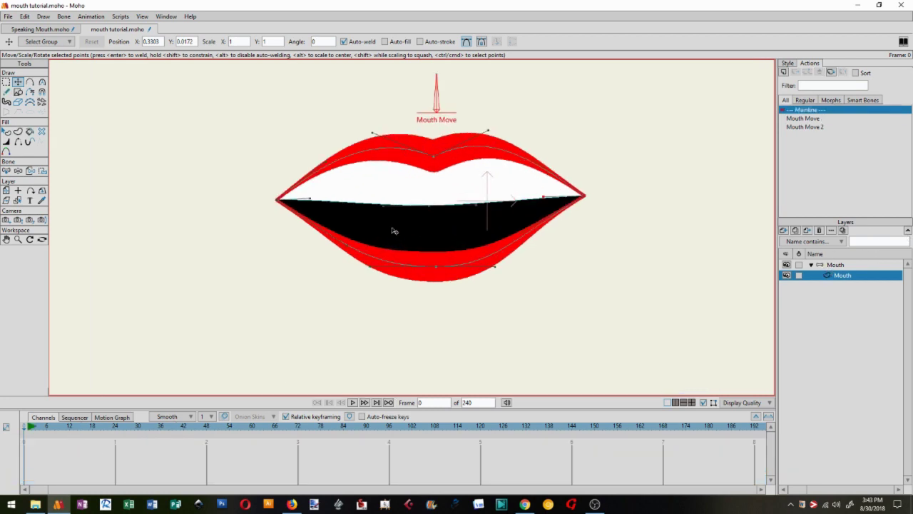
{"action": "left_click", "coordinate": [828, 119]}
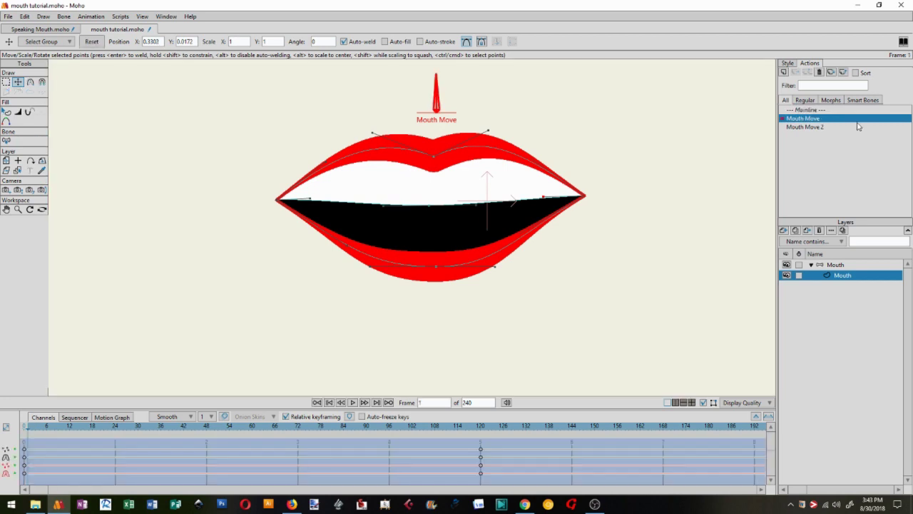
{"action": "left_click", "coordinate": [481, 426]}
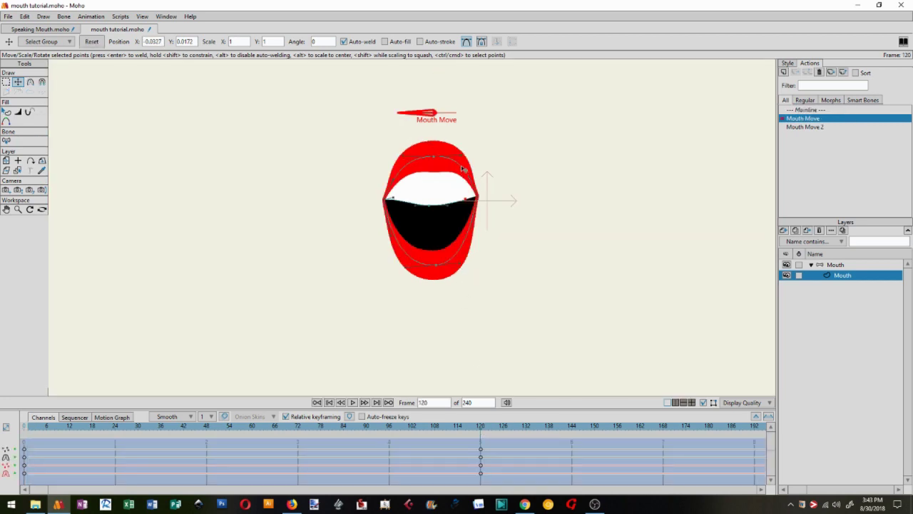
{"action": "double_click", "coordinate": [407, 175]}
{"action": "double_click", "coordinate": [419, 268]}
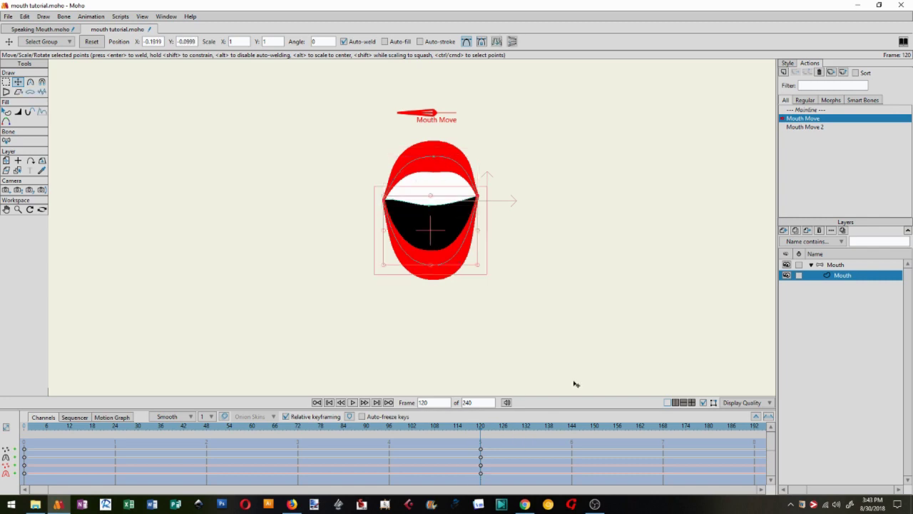
Check Mouth Move 2 and the Mouth group settings, then return to Mainline at frame 0
{"action": "left_click", "coordinate": [826, 127]}
{"action": "key", "text": "ctrl+z"}
{"action": "key", "text": "ctrl+z"}
{"action": "key", "text": "ctrl+z"}
{"action": "double_click", "coordinate": [439, 208]}
{"action": "double_click", "coordinate": [459, 254]}
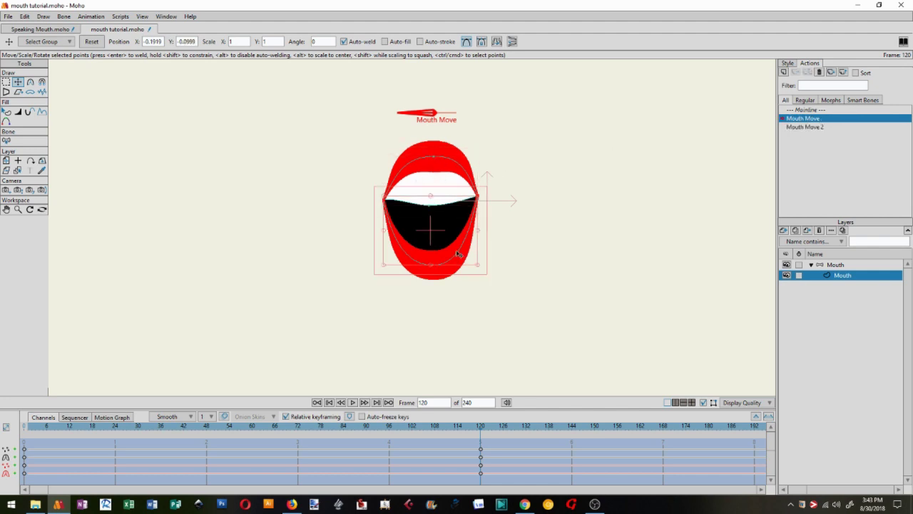
{"action": "double_click", "coordinate": [833, 266]}
{"action": "left_click", "coordinate": [737, 92]}
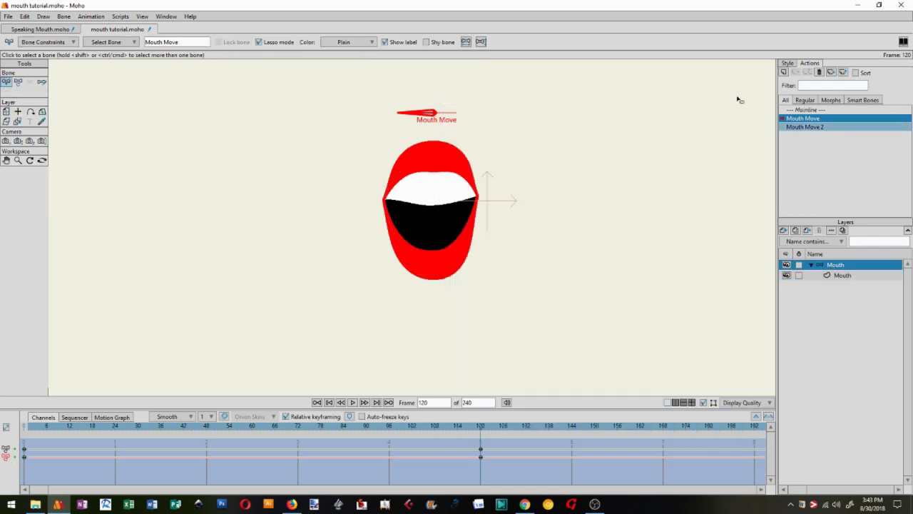
{"action": "left_click", "coordinate": [803, 111]}
{"action": "double_click", "coordinate": [804, 112]}
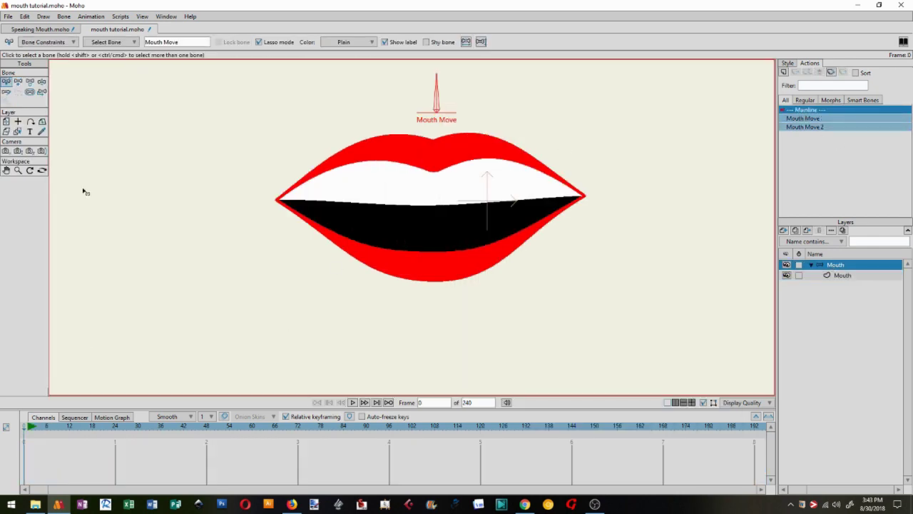
Pull the upper lip down and flatten it to the mouth line, hiding the teeth
{"action": "left_click", "coordinate": [844, 276]}
{"action": "left_click", "coordinate": [18, 82]}
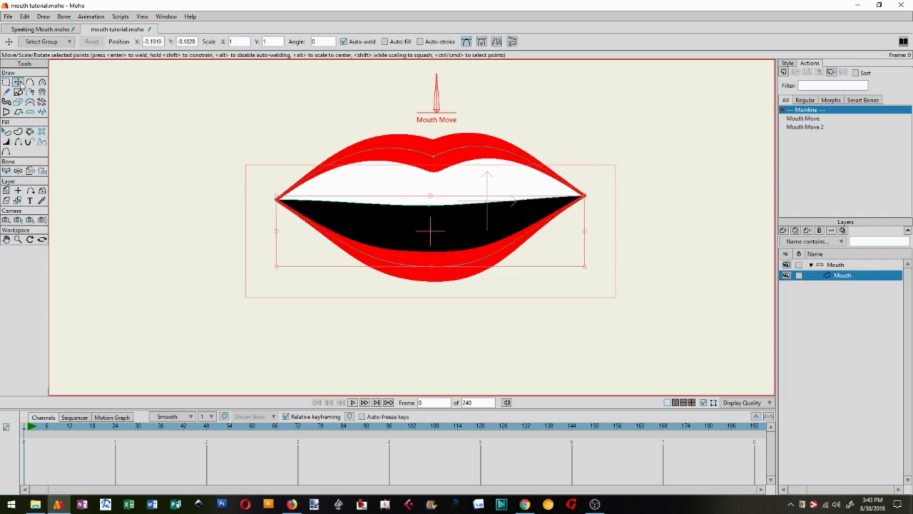
{"action": "scroll", "coordinate": [419, 196], "scroll_direction": "up", "scroll_amount": 2}
{"action": "scroll", "coordinate": [419, 196], "scroll_direction": "up", "scroll_amount": 2}
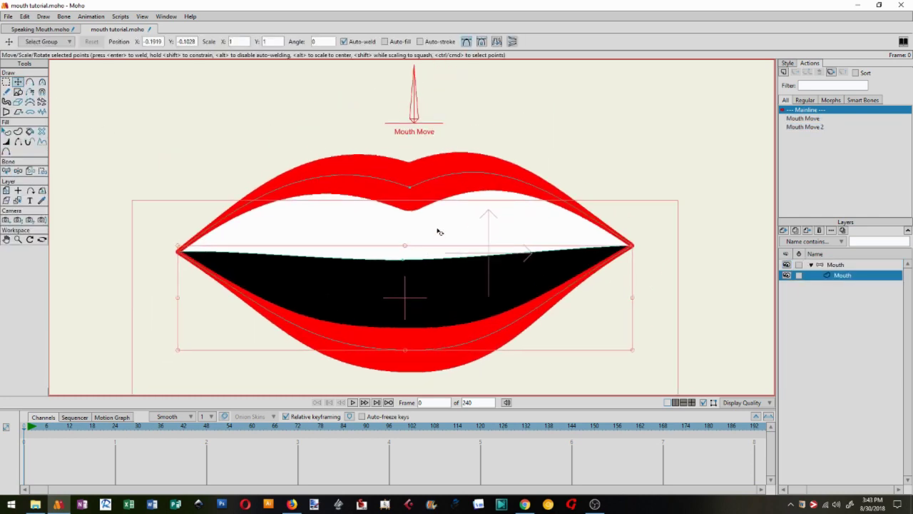
{"action": "left_click_drag", "start_coordinate": [412, 192], "coordinate": [405, 255]}
{"action": "left_click", "coordinate": [412, 190]}
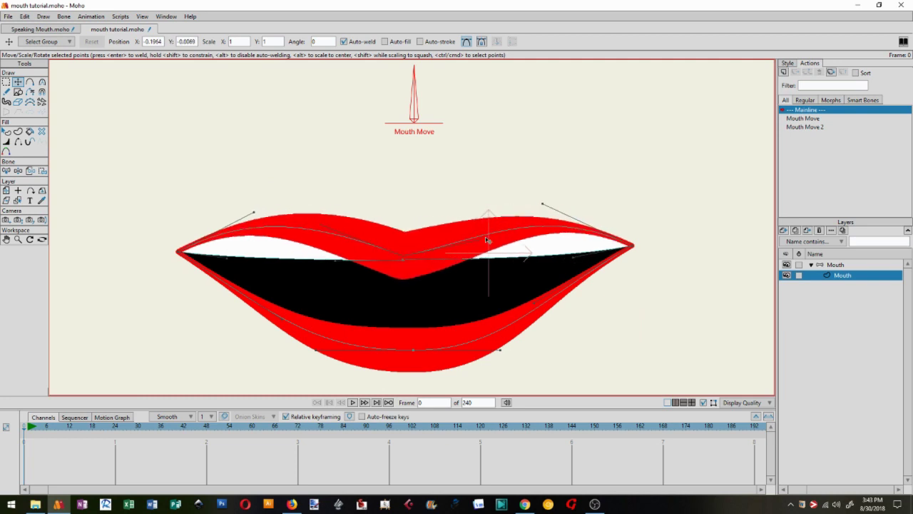
{"action": "left_click_drag", "start_coordinate": [560, 193], "coordinate": [561, 264]}
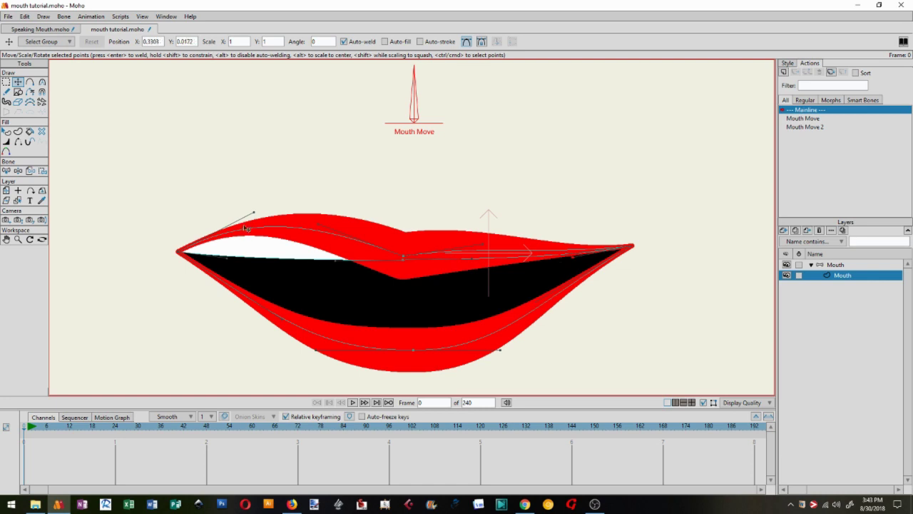
{"action": "left_click_drag", "start_coordinate": [252, 213], "coordinate": [258, 258]}
{"action": "left_click_drag", "start_coordinate": [340, 224], "coordinate": [320, 236]}
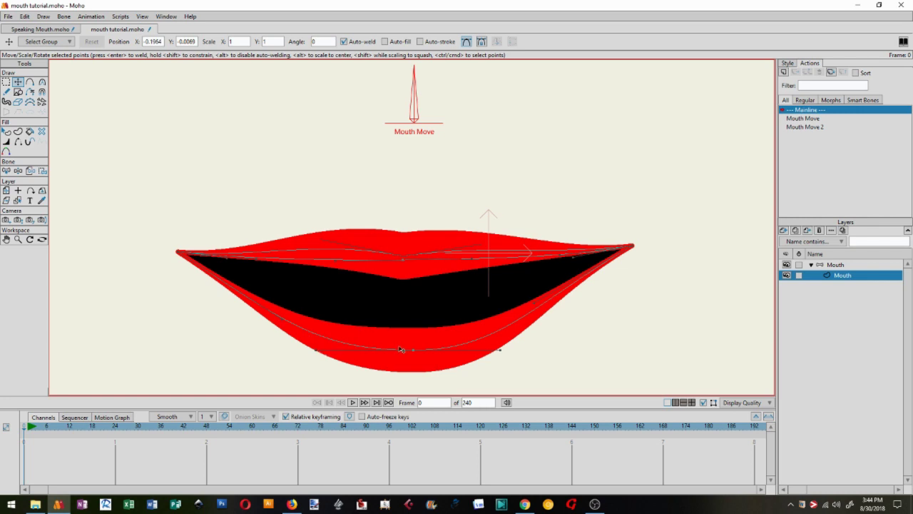
Raise and smooth the lower lip to close the remaining gaps between the lips
{"action": "left_click_drag", "start_coordinate": [405, 349], "coordinate": [421, 290]}
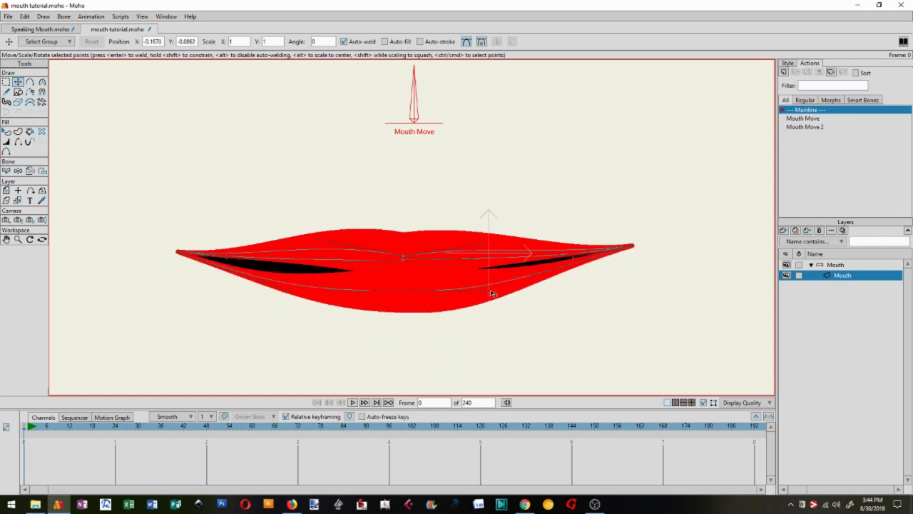
{"action": "left_click_drag", "start_coordinate": [492, 292], "coordinate": [525, 269]}
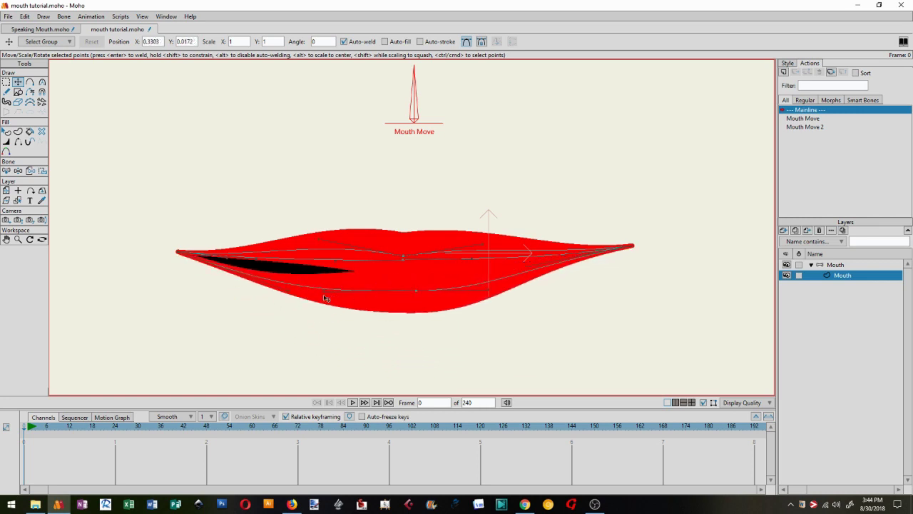
{"action": "left_click_drag", "start_coordinate": [322, 297], "coordinate": [348, 275]}
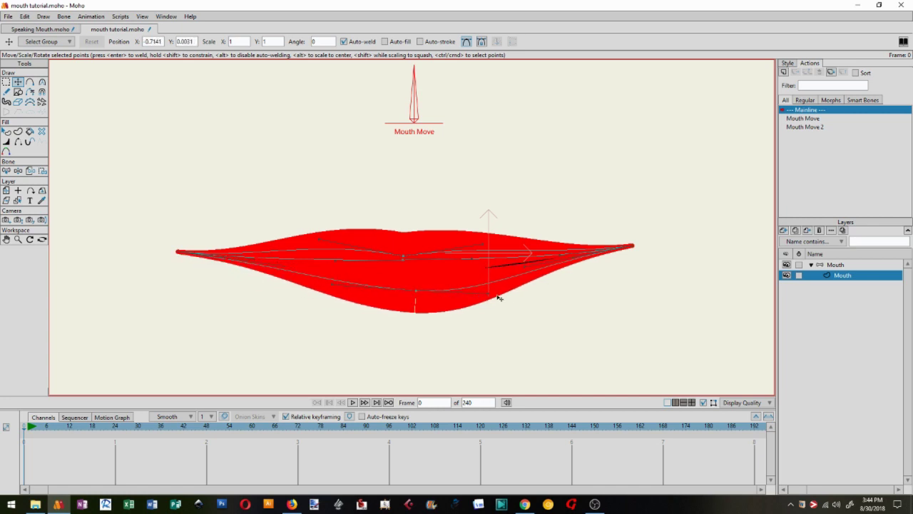
{"action": "left_click_drag", "start_coordinate": [498, 298], "coordinate": [414, 294]}
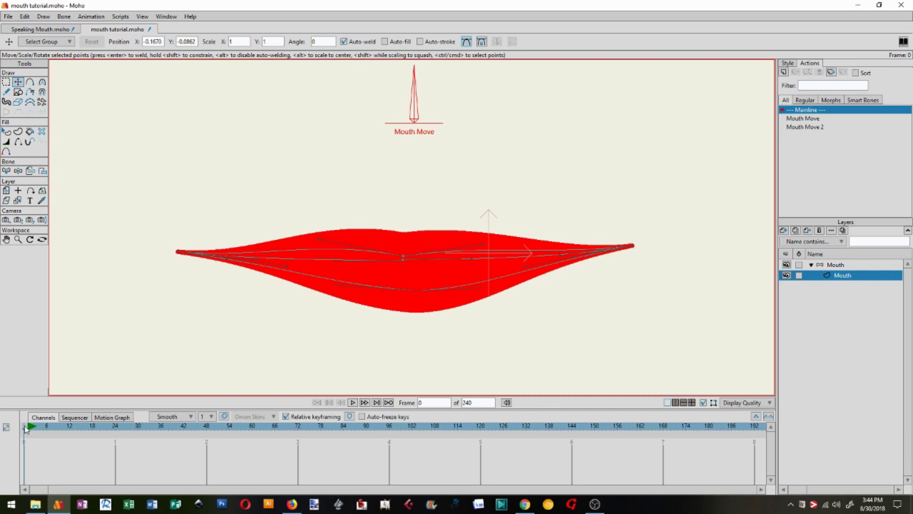
Test-rotate the Mouth Move bone, then delete the test keyframes at frames 0 and 9
{"action": "left_click", "coordinate": [58, 428]}
{"action": "double_click", "coordinate": [832, 264]}
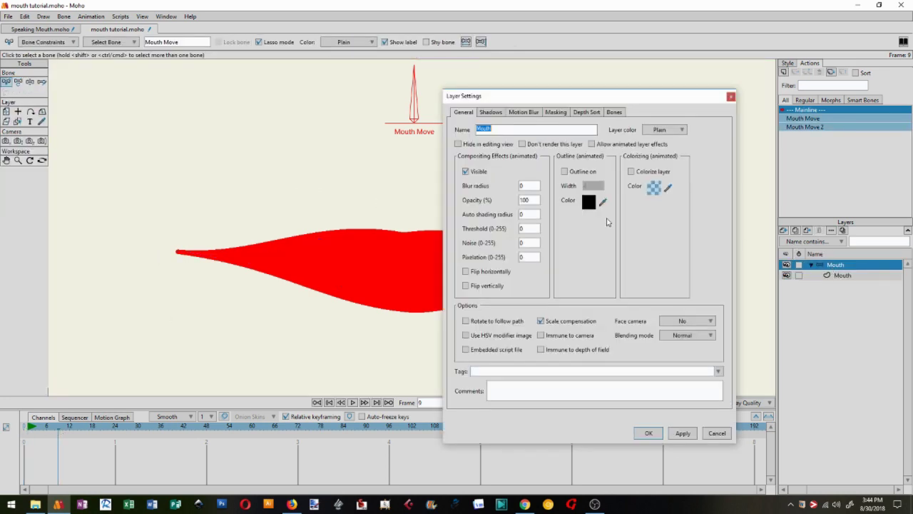
{"action": "left_click", "coordinate": [733, 434]}
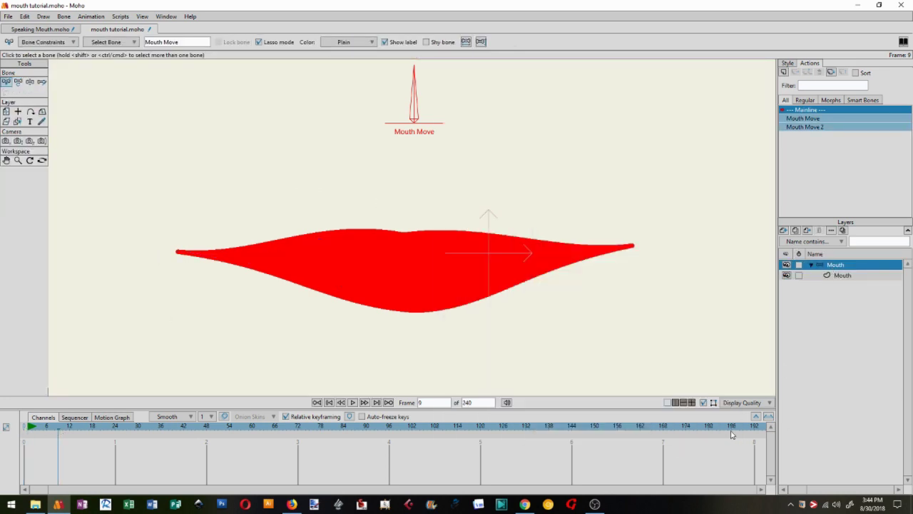
{"action": "left_click", "coordinate": [30, 82]}
{"action": "left_click_drag", "start_coordinate": [428, 80], "coordinate": [460, 93]}
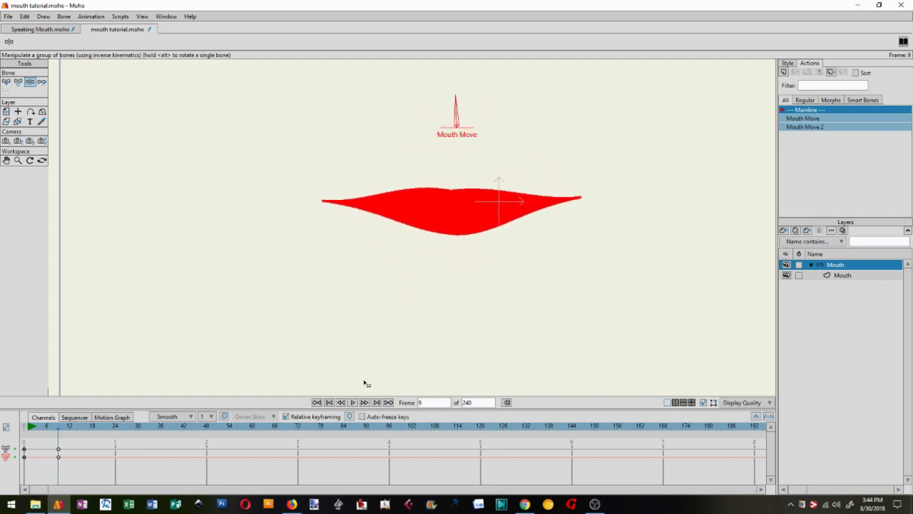
{"action": "left_click_drag", "start_coordinate": [81, 473], "coordinate": [21, 439]}
{"action": "key", "text": "Delete"}
Tilt the Mouth Move bone open, then rotate it back so the lips stay closed
{"action": "left_click", "coordinate": [29, 430]}
{"action": "left_click_drag", "start_coordinate": [462, 102], "coordinate": [461, 211]}
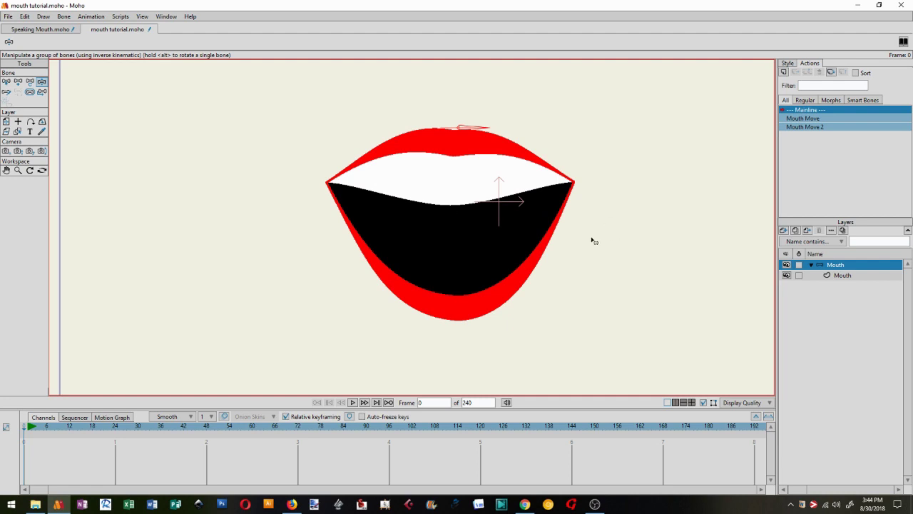
{"action": "scroll", "coordinate": [593, 240], "scroll_direction": "down", "scroll_amount": 3}
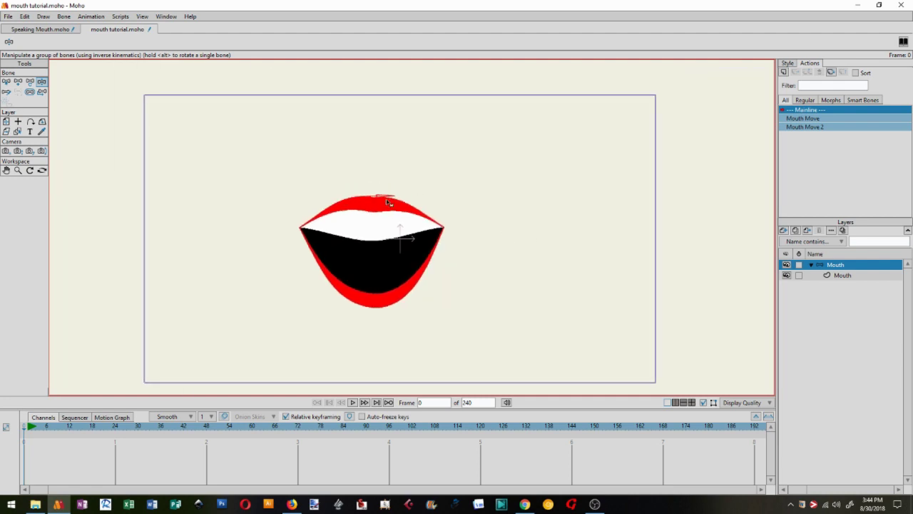
{"action": "left_click_drag", "start_coordinate": [391, 195], "coordinate": [443, 150]}
Key the Mouth Move bone at frames 6, 13, 19, 28, 36 and 41, opening the lips at 13 and closing them at 41
{"action": "left_click", "coordinate": [48, 427]}
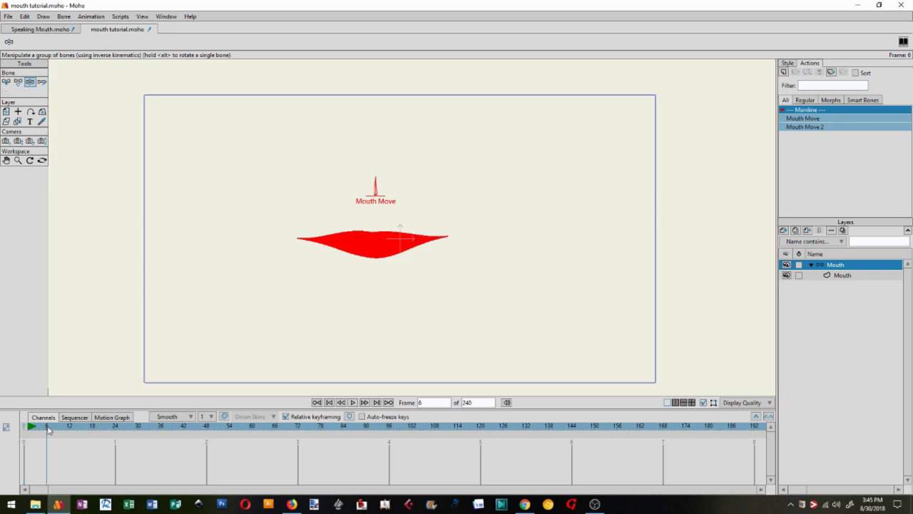
{"action": "left_click", "coordinate": [373, 190]}
{"action": "left_click", "coordinate": [74, 428]}
{"action": "left_click_drag", "start_coordinate": [374, 182], "coordinate": [421, 235]}
{"action": "left_click", "coordinate": [96, 426]}
{"action": "left_click", "coordinate": [130, 426]}
{"action": "left_click", "coordinate": [163, 427]}
{"action": "left_click", "coordinate": [183, 427]}
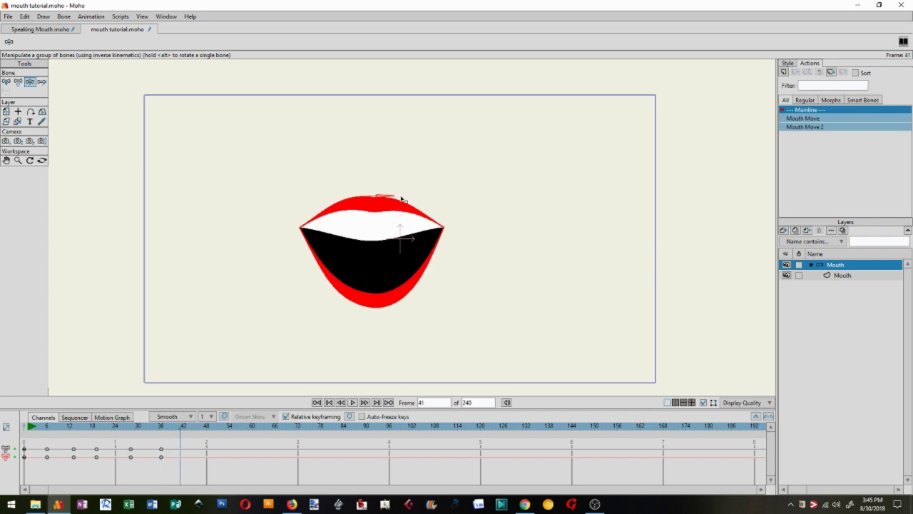
{"action": "left_click_drag", "start_coordinate": [403, 197], "coordinate": [372, 178]}
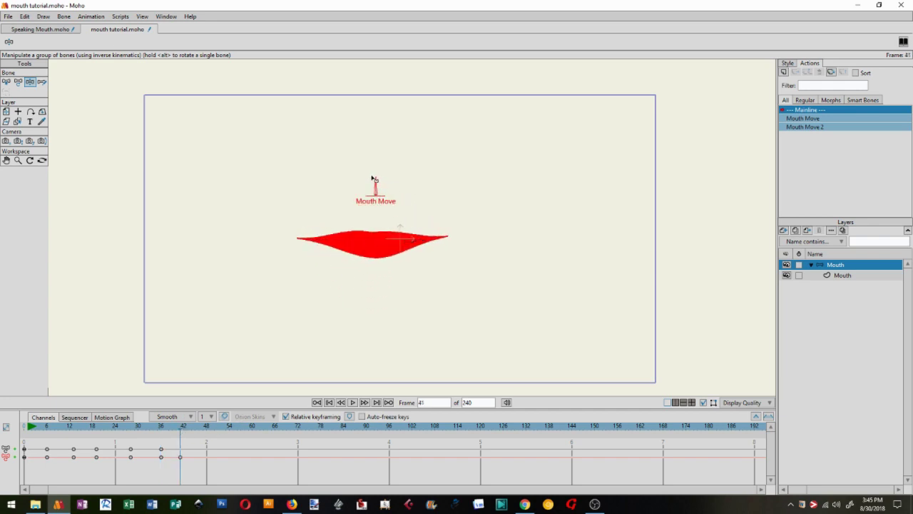
Rewind to the first frame, play the mouth animation back, then stop it
{"action": "left_click", "coordinate": [317, 402]}
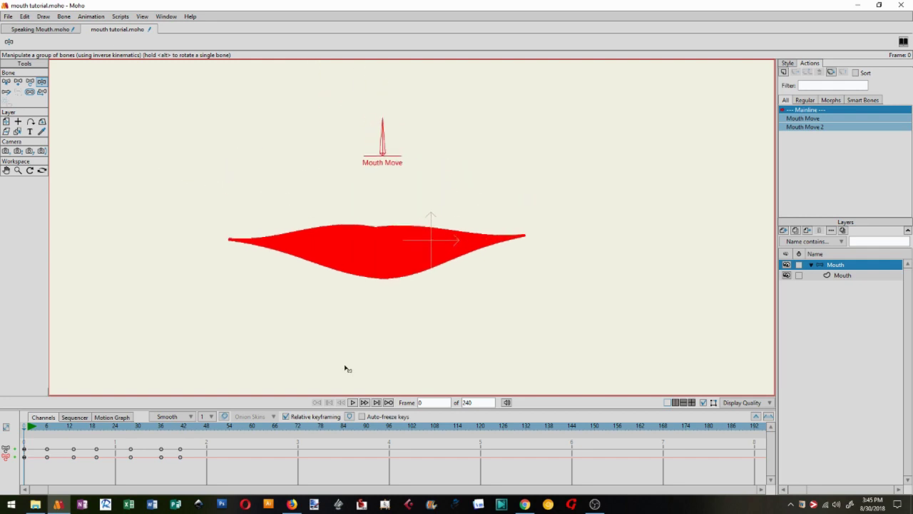
{"action": "left_click", "coordinate": [352, 403]}
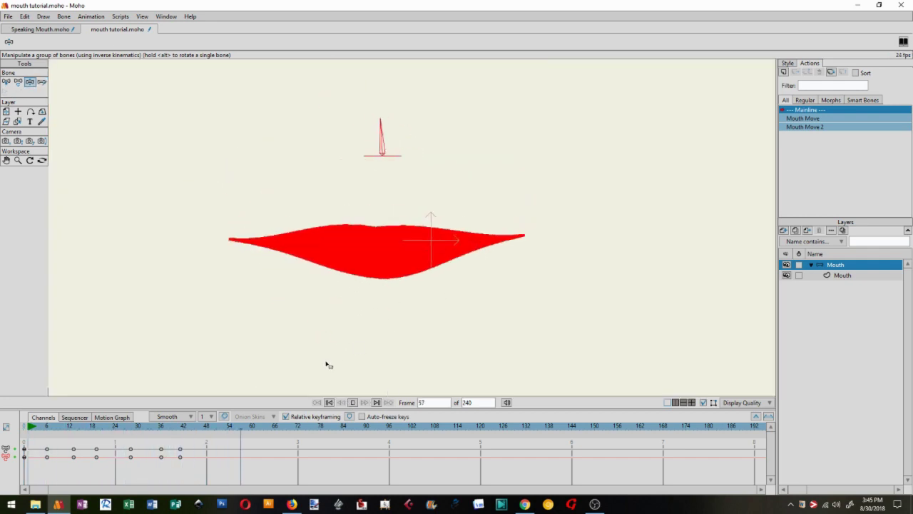
{"action": "key", "text": "space"}
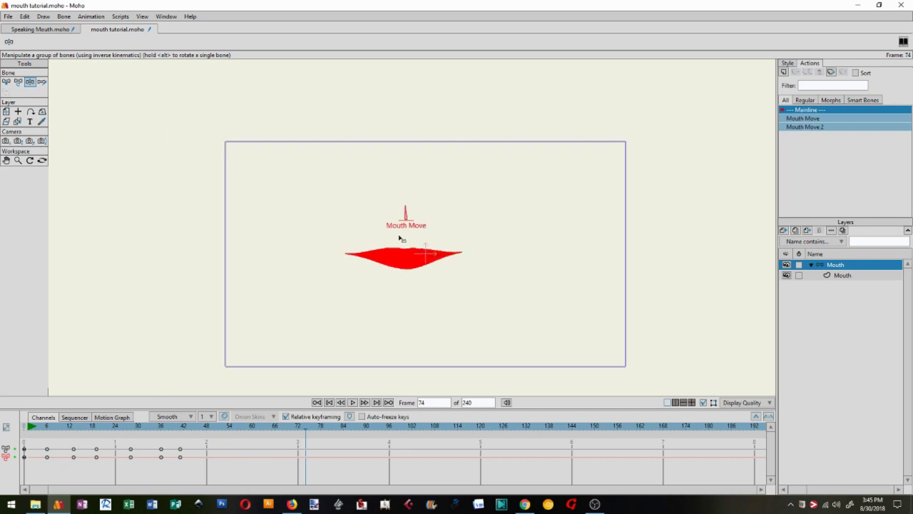